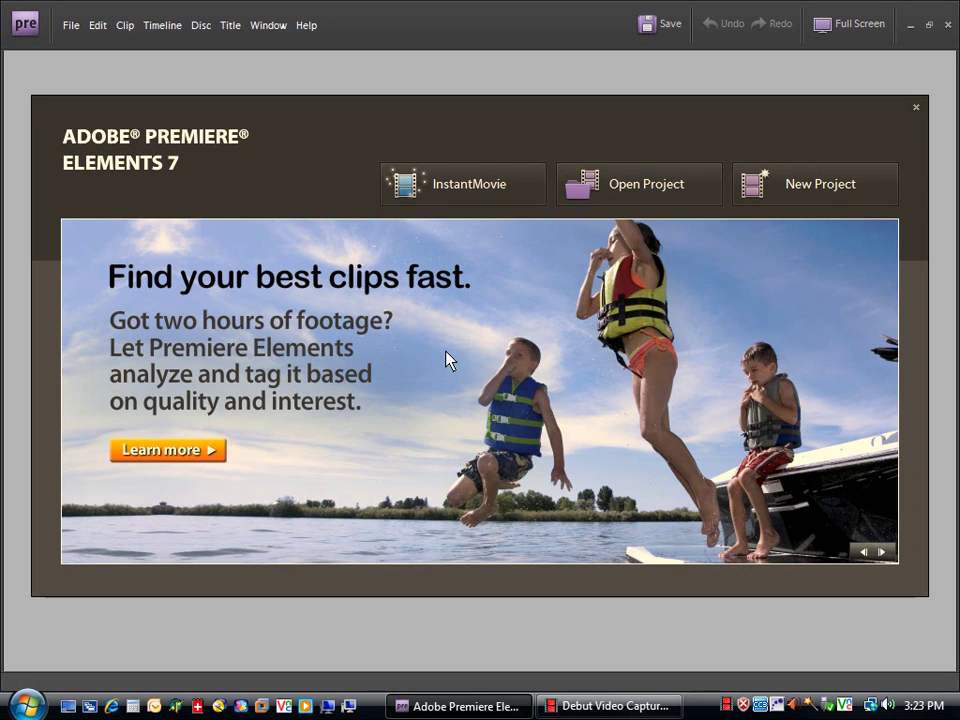
Create a new project named 'YouTube Video Test' and bring up the Get Media device list
click(814, 195)
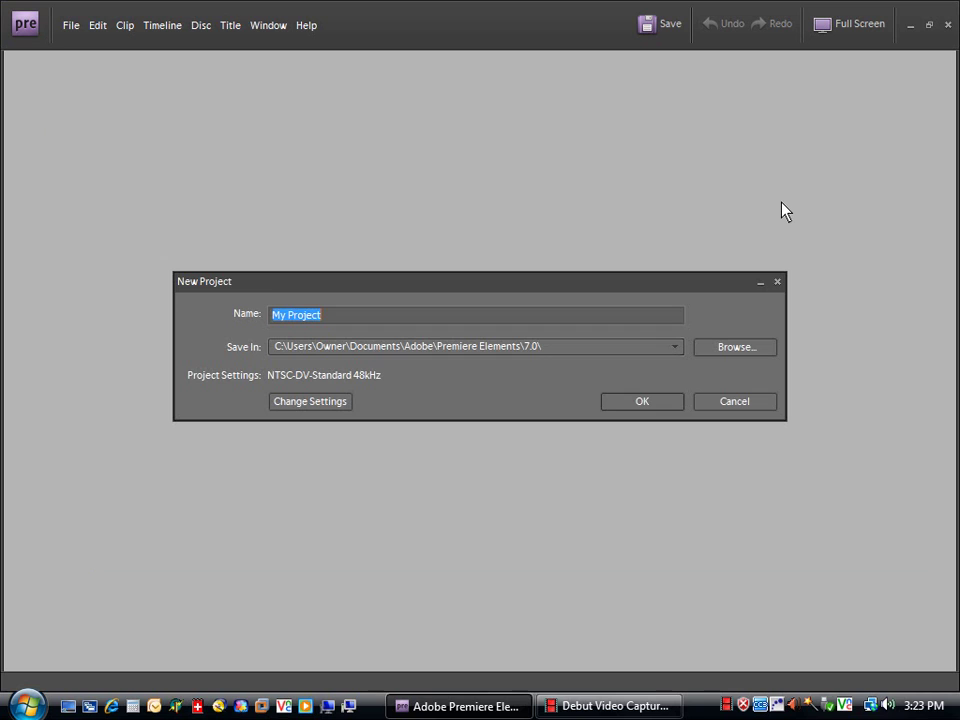
text(YouTube Video Test)
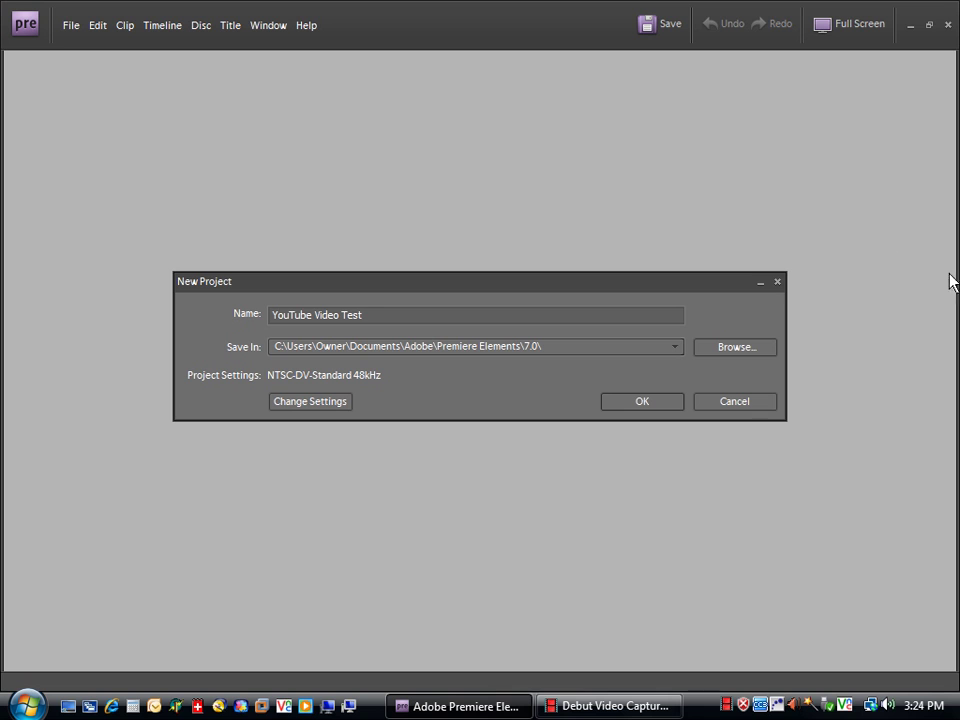
click(637, 403)
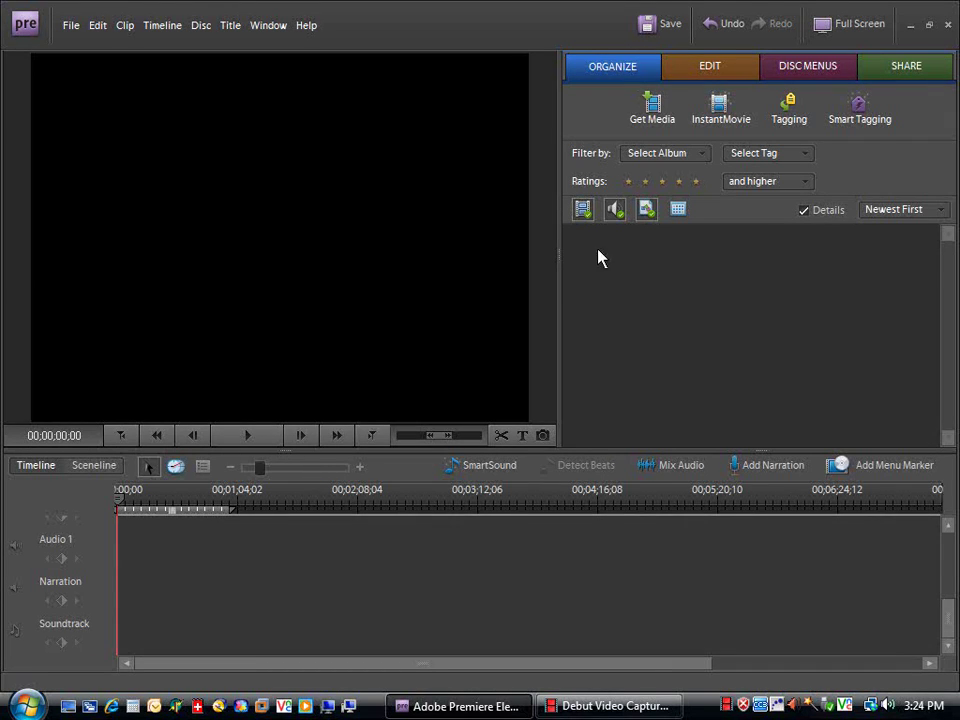
click(652, 108)
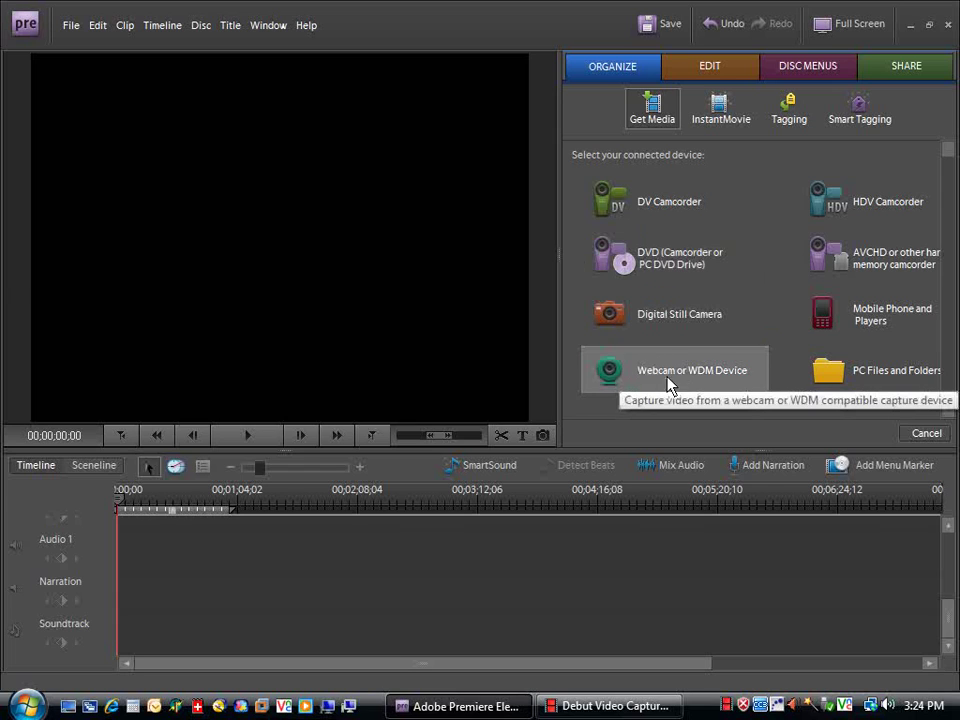
click(613, 383)
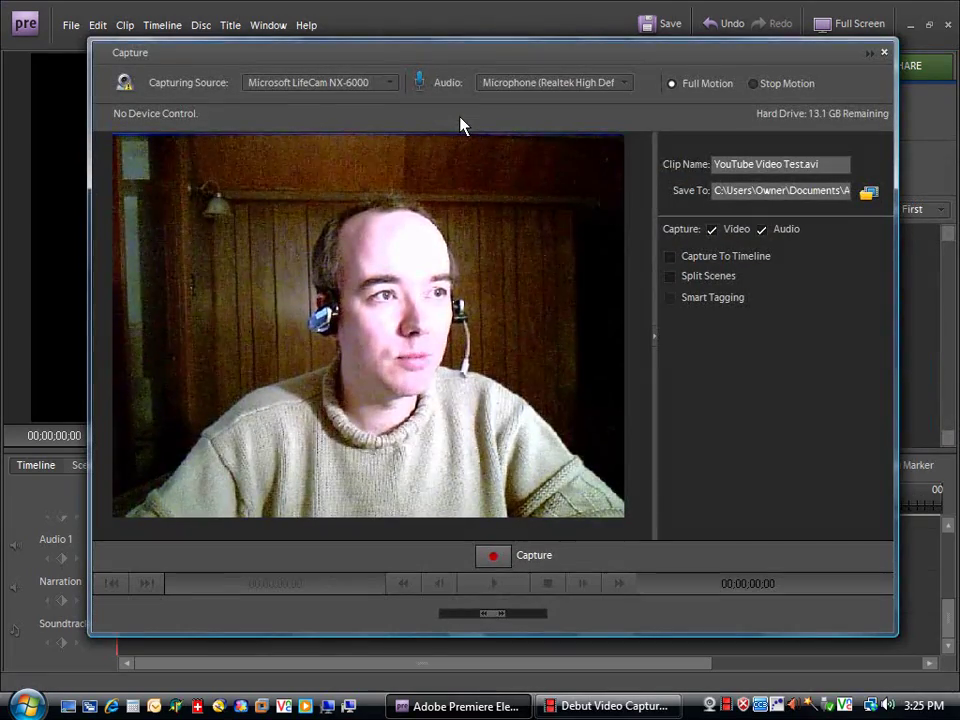
click(392, 85)
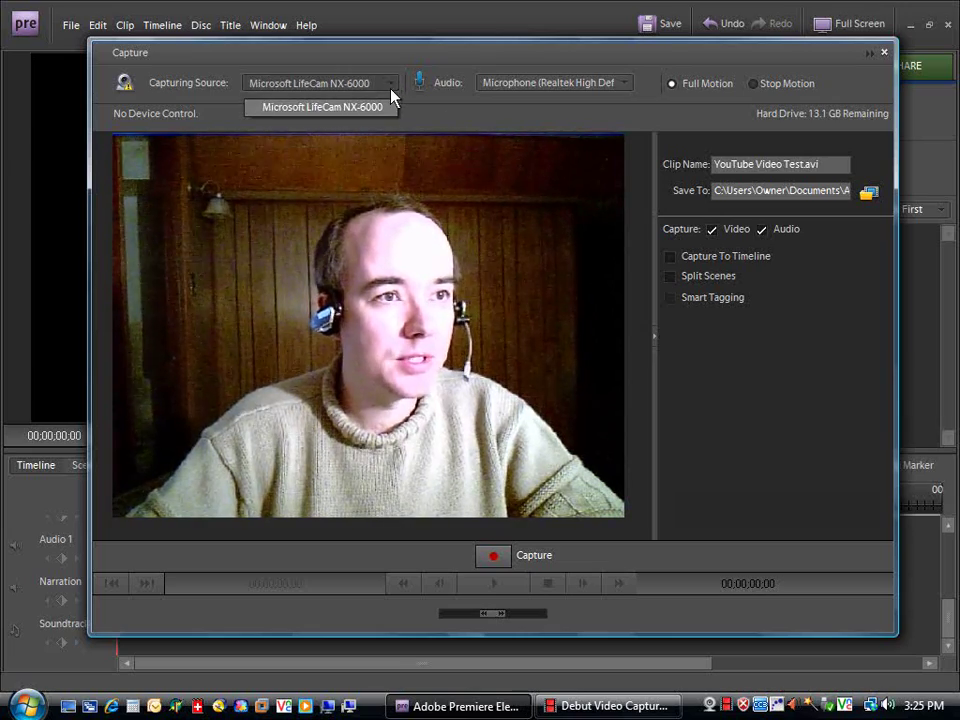
click(625, 84)
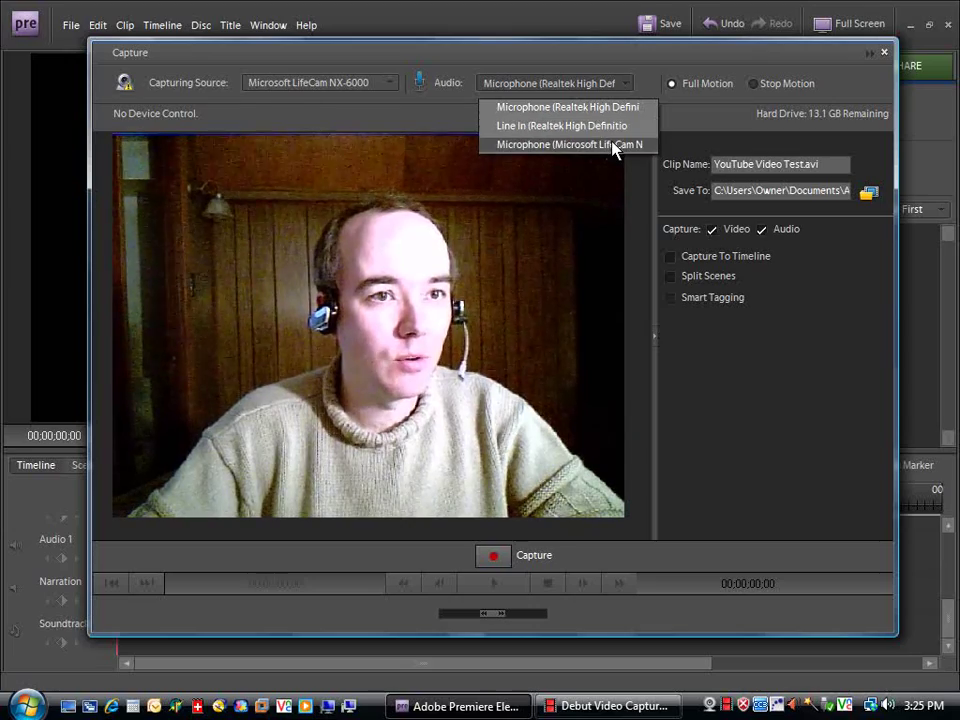
click(650, 87)
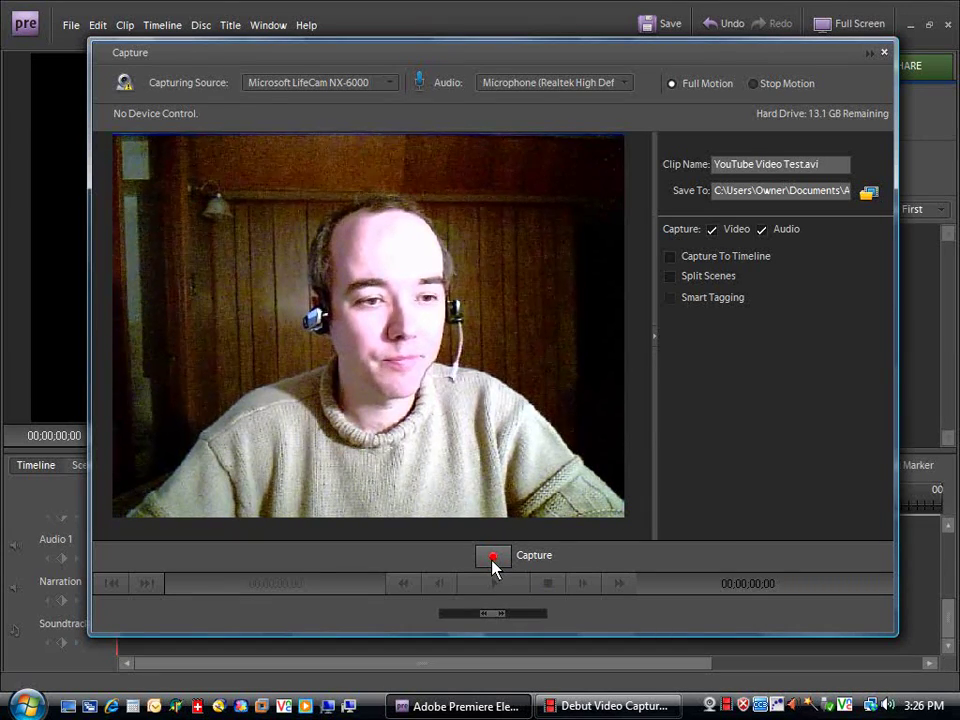
Start capturing the webcam recording into YouTube Video Test.avi
click(493, 558)
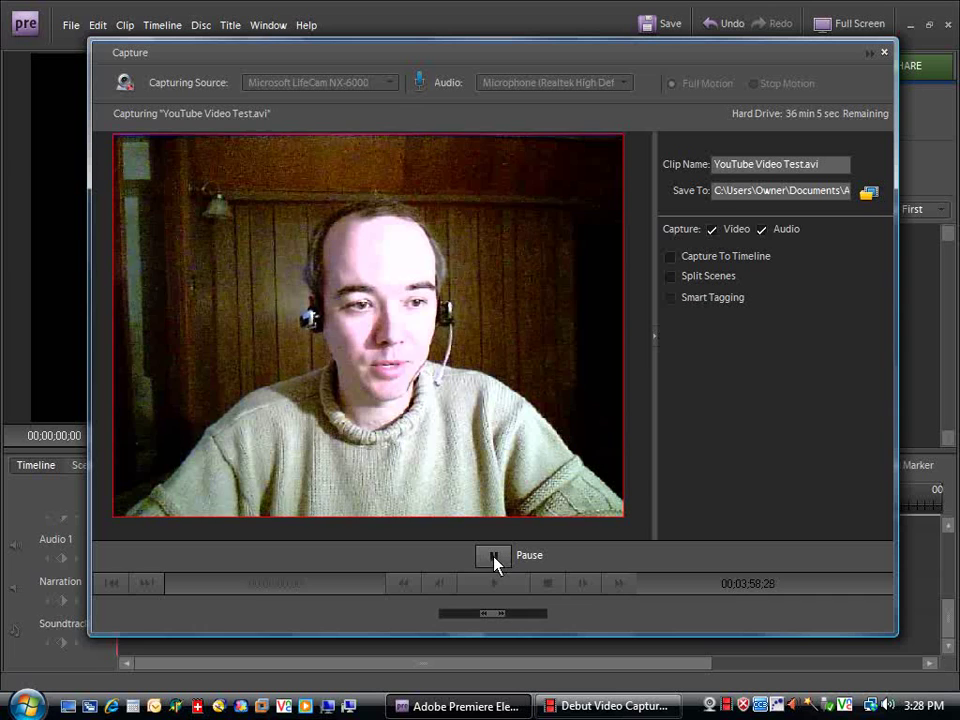
Stop the capture and place YouTube Video Test.avi at the start of the Video 1 and Audio 1 tracks
click(493, 556)
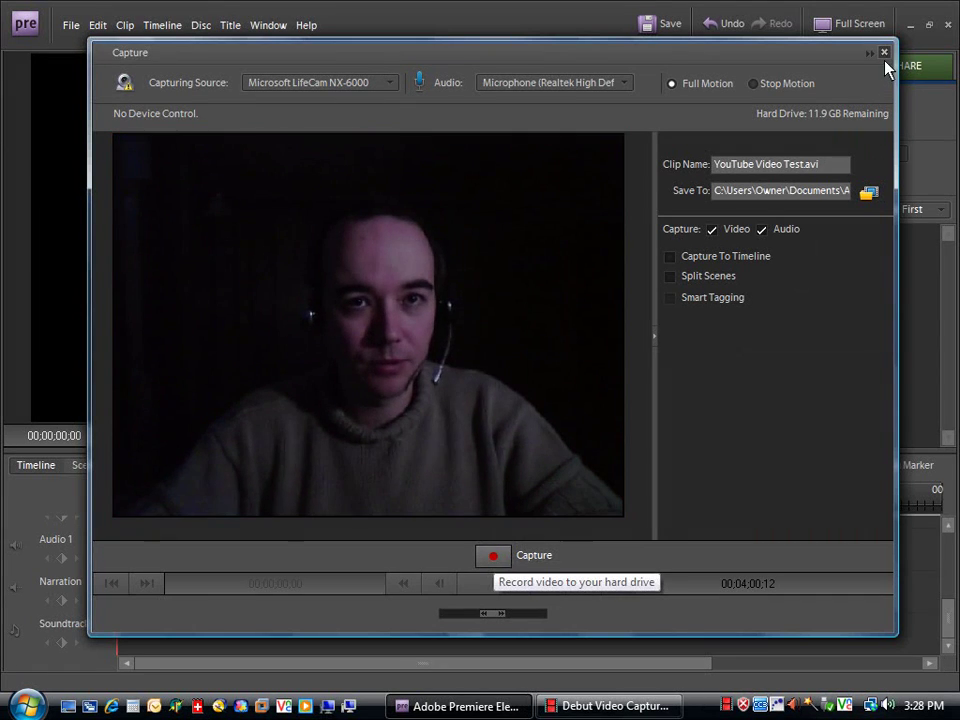
click(885, 54)
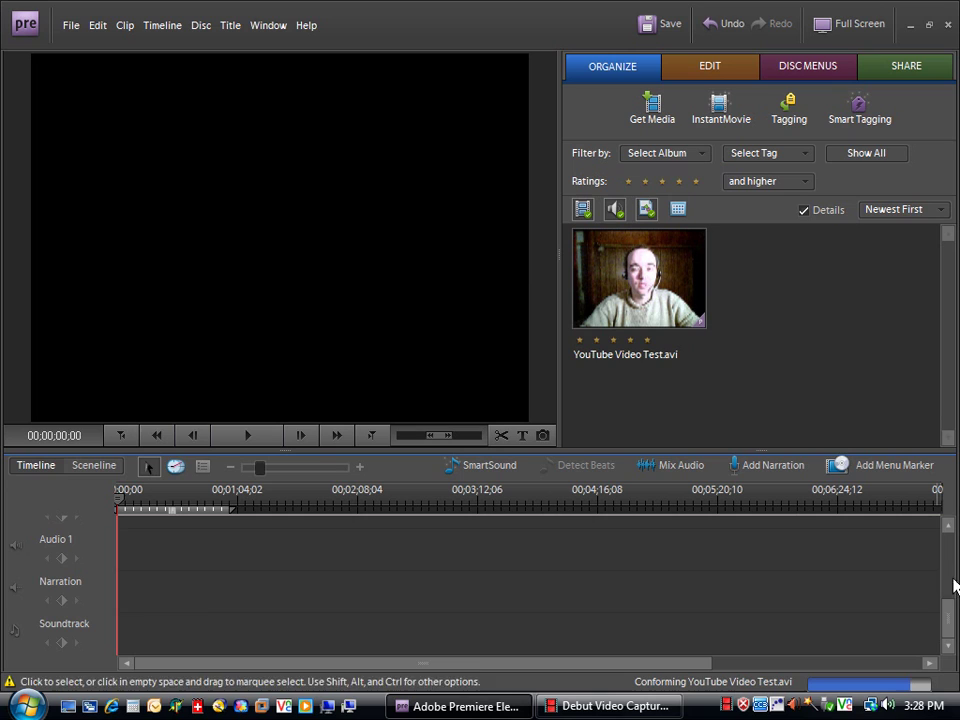
drag(948, 622, 952, 605)
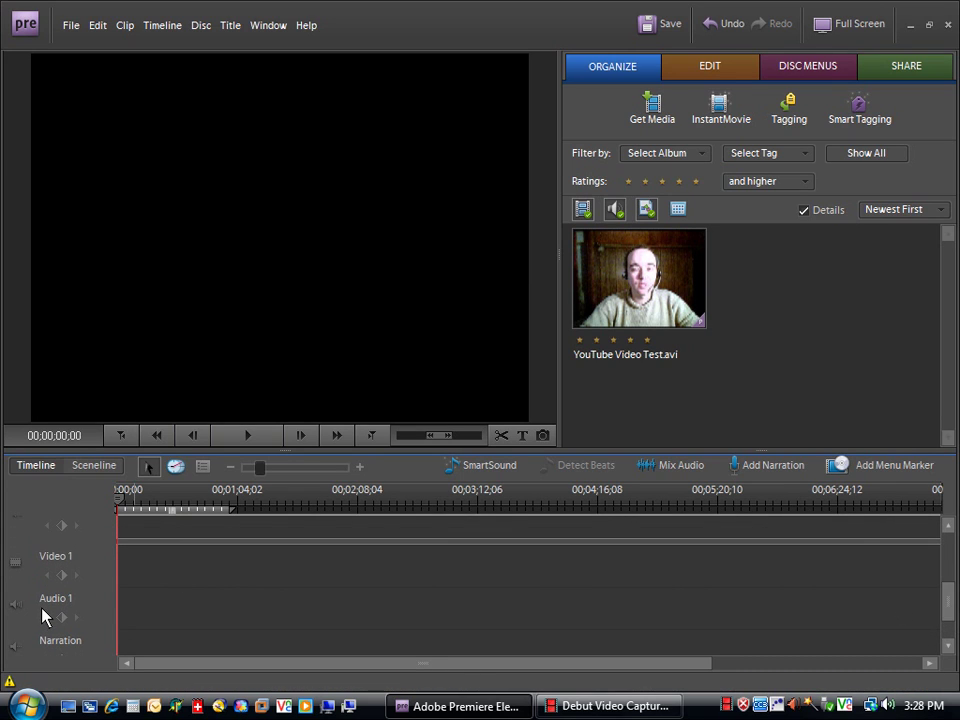
drag(640, 308, 122, 572)
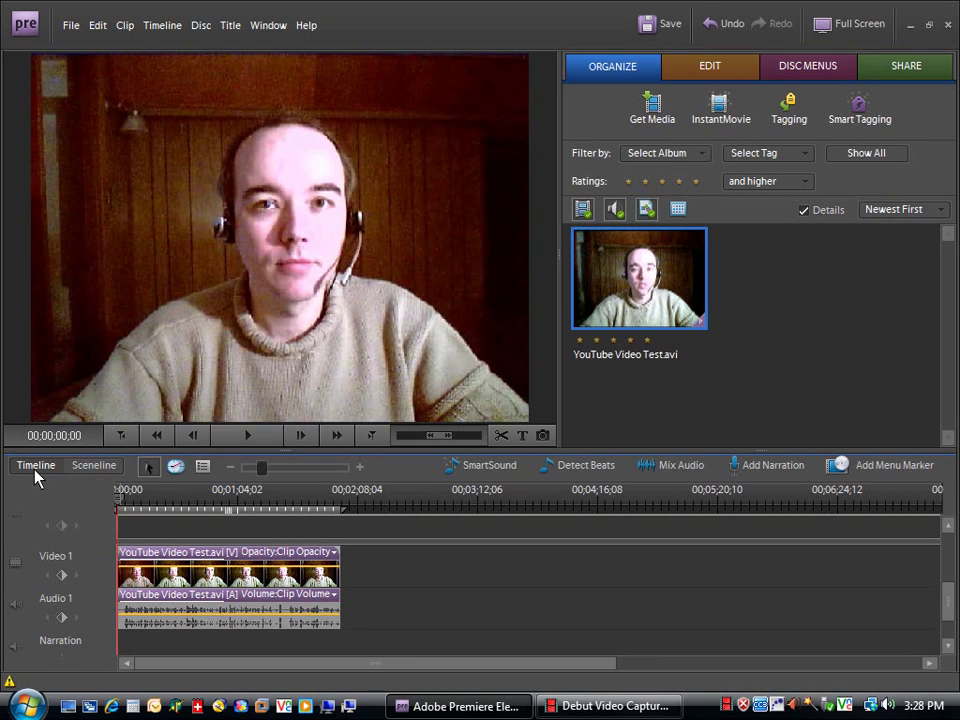
Toggle Sceneline and back to Timeline, then zoom in so the clip spans the track area
click(94, 466)
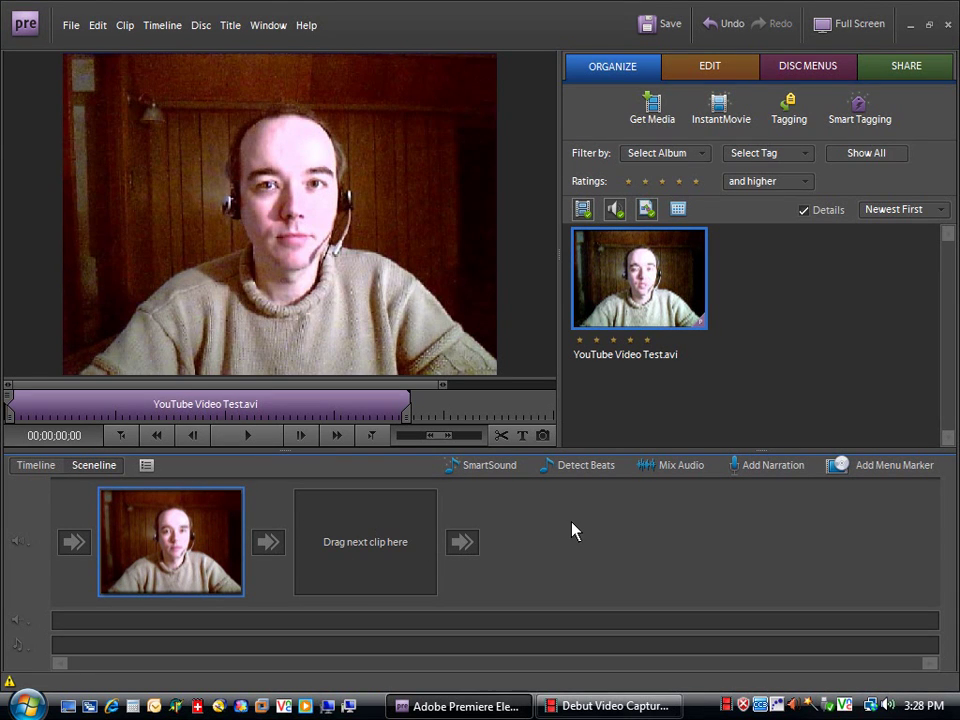
click(46, 468)
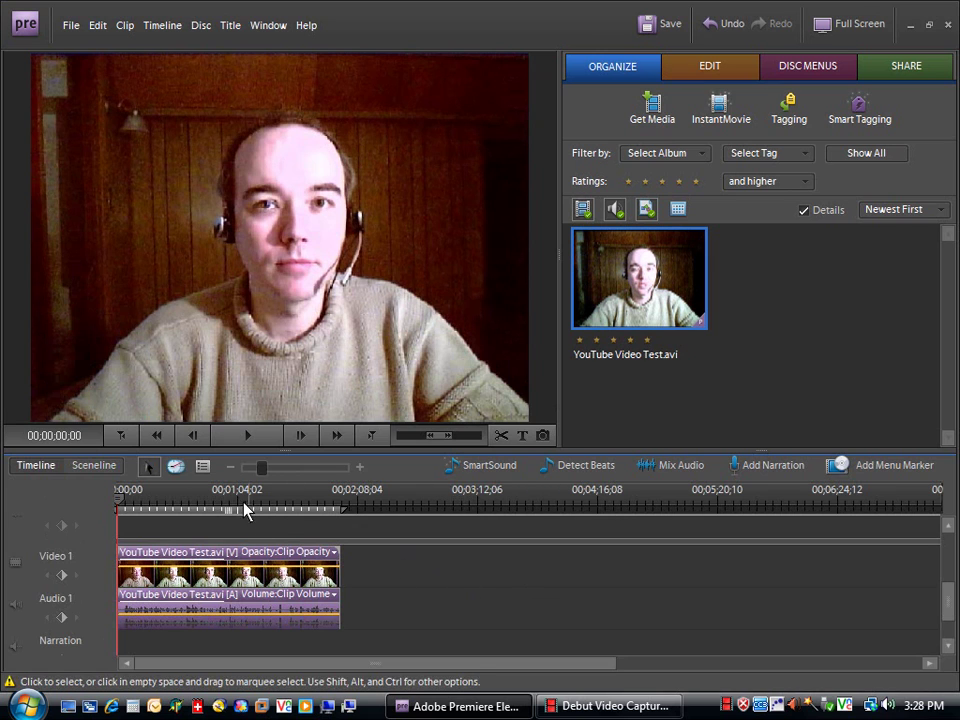
drag(261, 467, 276, 476)
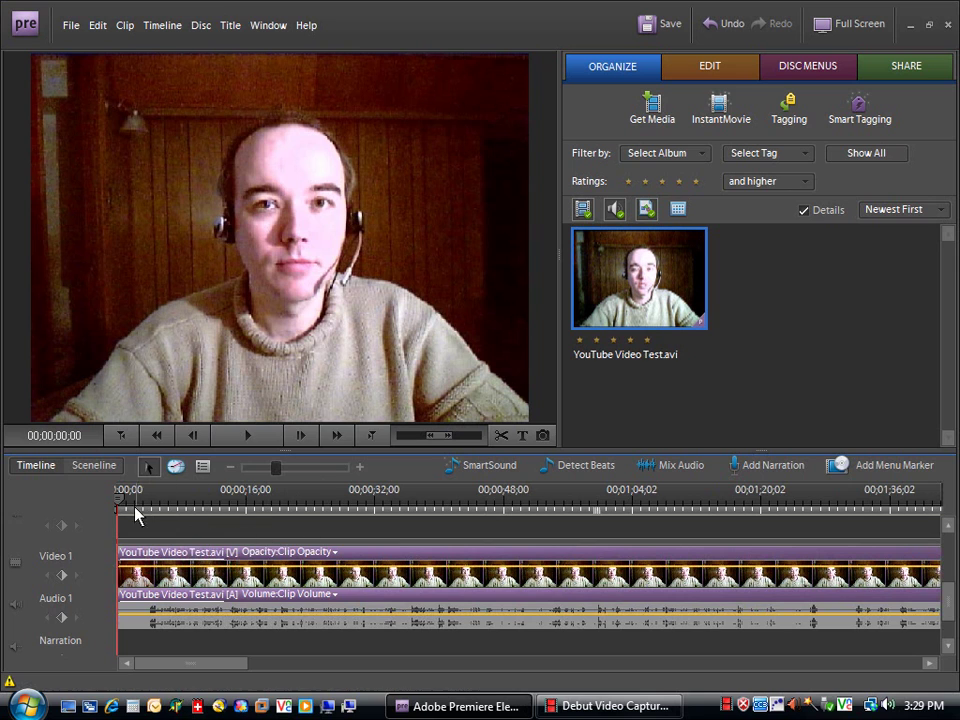
Scrub and play the clip from about 36 seconds to look for the cut point
drag(122, 506, 409, 508)
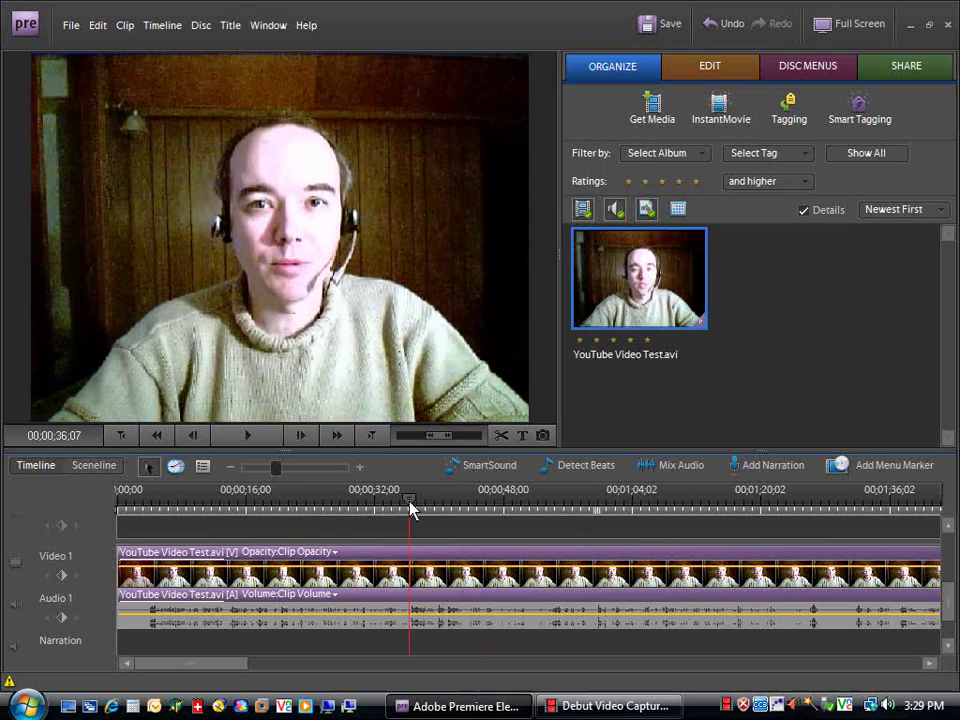
click(249, 437)
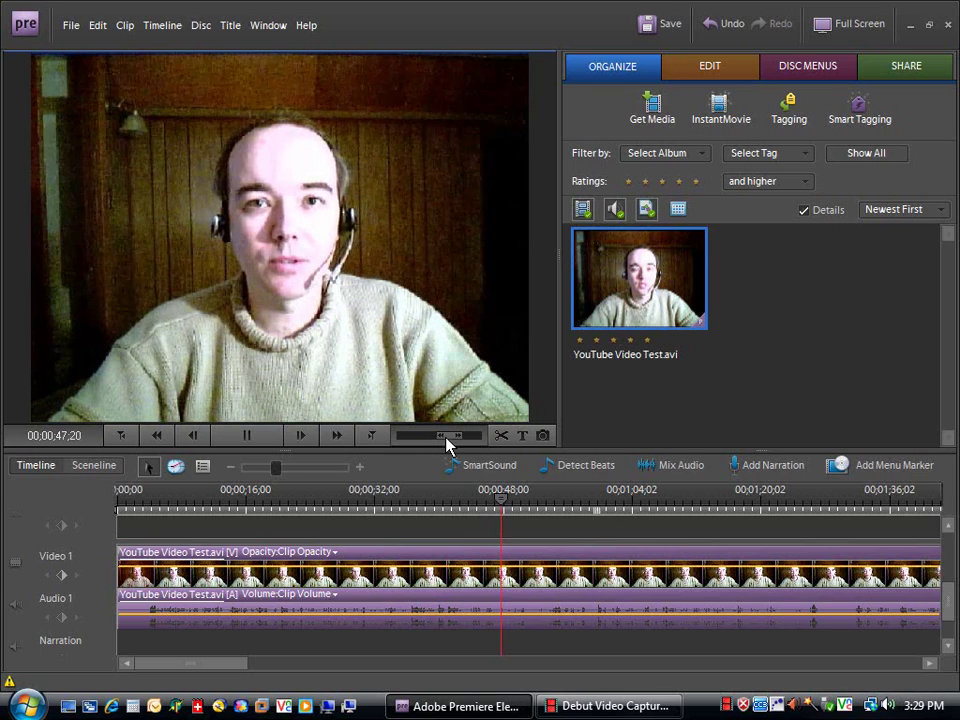
mouse_move(433, 445)
mouse_down()
mouse_move(411, 446)
mouse_move(474, 448)
mouse_move(432, 448)
mouse_up()
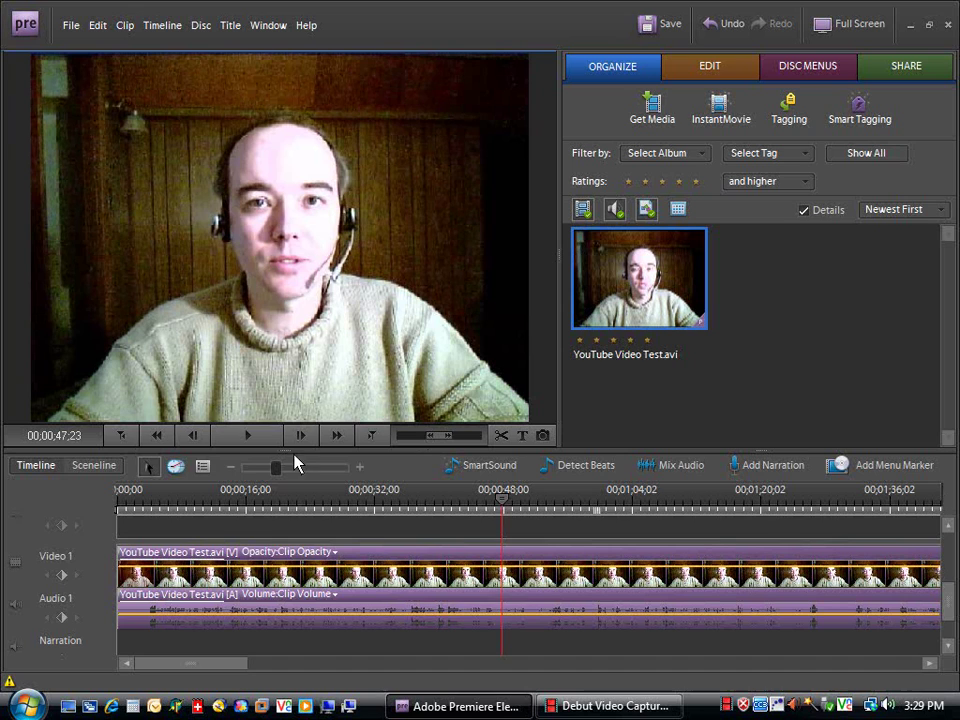
Step frame by frame and park the playhead at 00;00;46;21
click(195, 439)
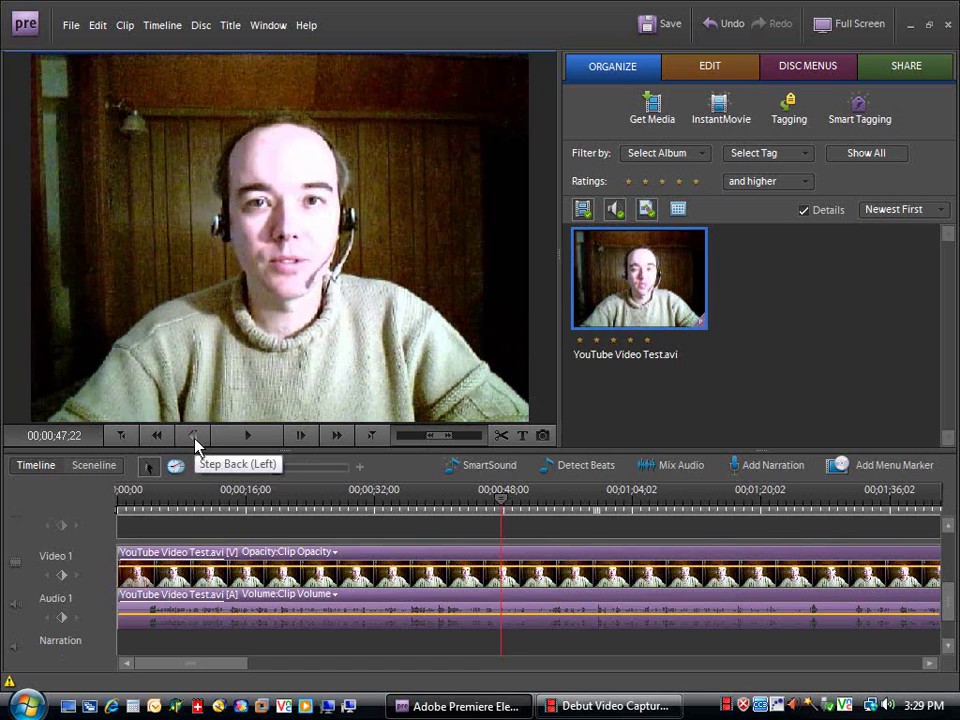
click(195, 439)
click(195, 439)
click(198, 441)
click(200, 443)
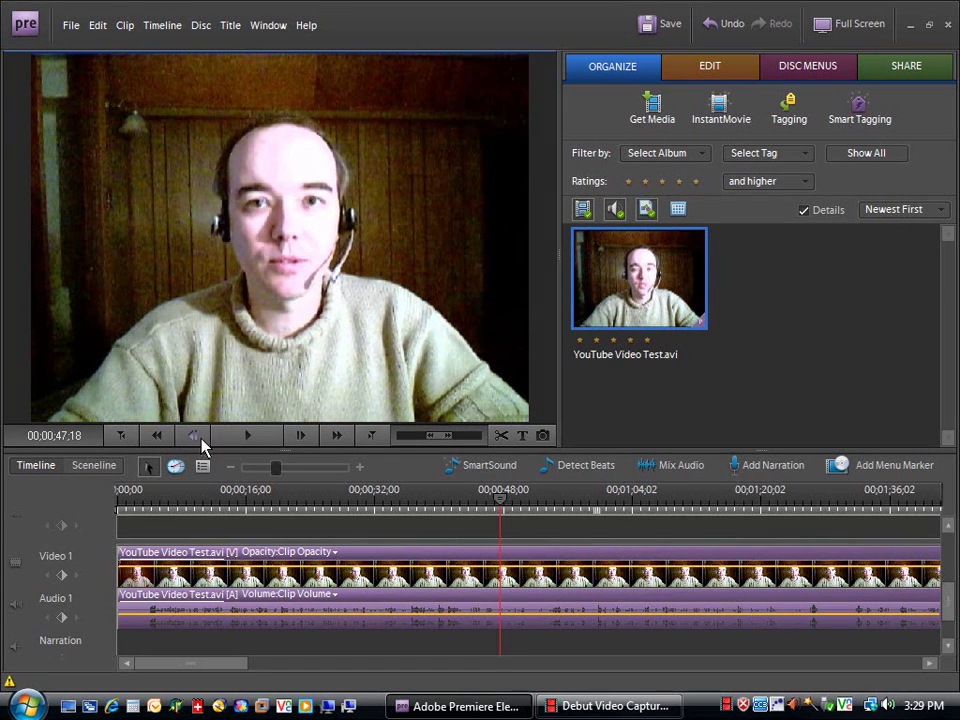
click(303, 442)
click(303, 442)
click(303, 442)
click(303, 442)
click(303, 442)
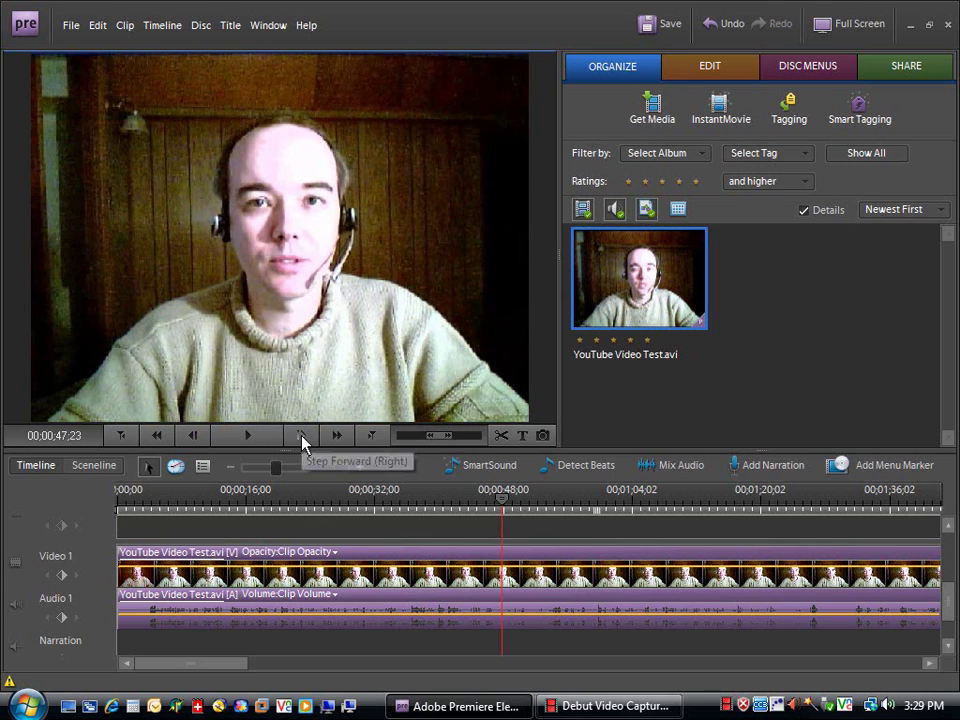
click(303, 442)
click(298, 442)
click(298, 442)
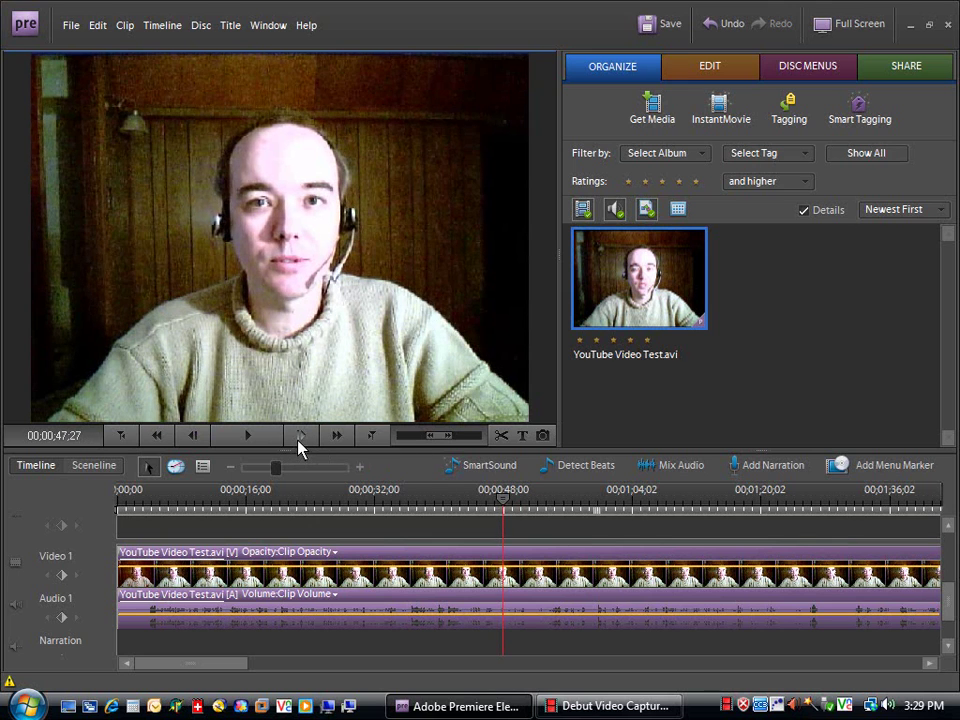
click(298, 442)
click(298, 442)
click(298, 442)
click(298, 442)
click(298, 442)
click(298, 442)
click(298, 442)
click(298, 442)
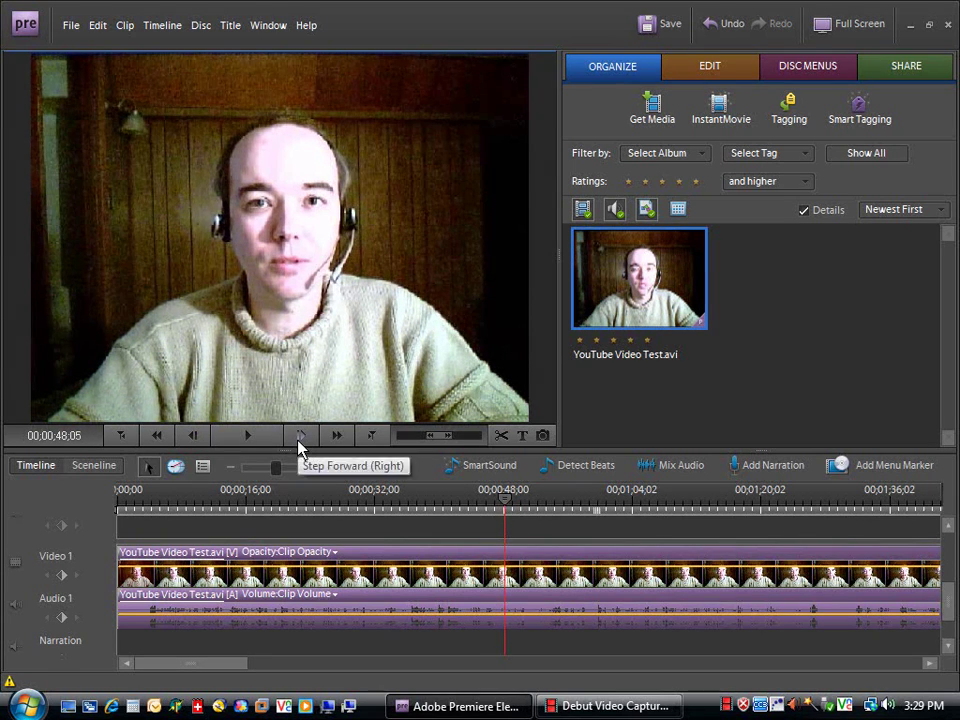
click(298, 442)
drag(503, 507, 494, 505)
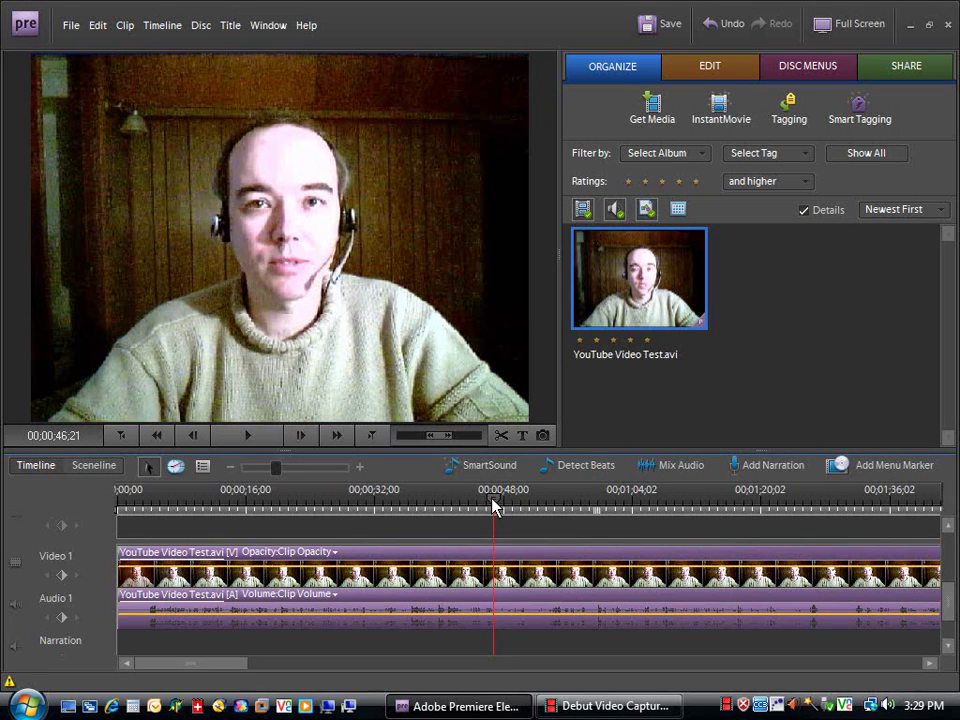
Cut the clip at 00;00;46;21 and move the playhead to just before 59 seconds
click(500, 440)
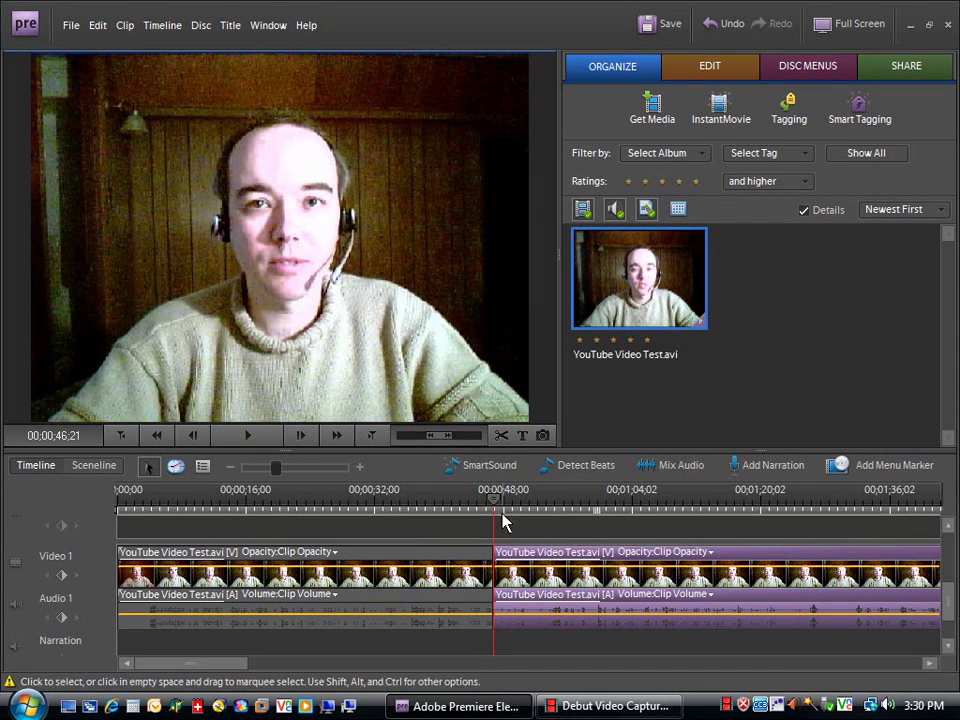
drag(497, 505, 596, 514)
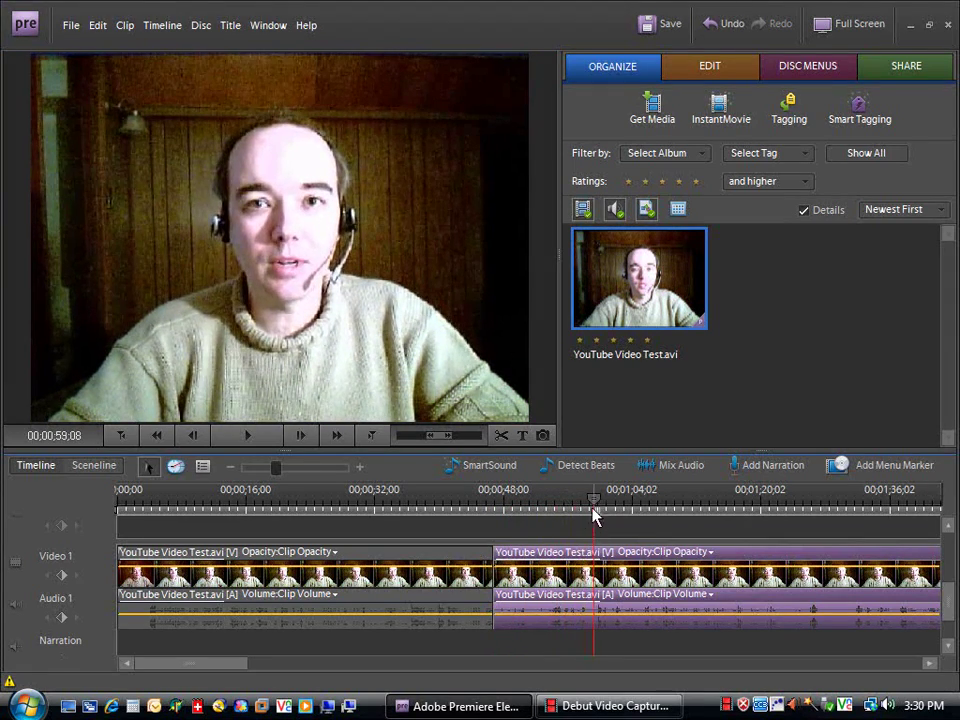
click(191, 437)
click(191, 437)
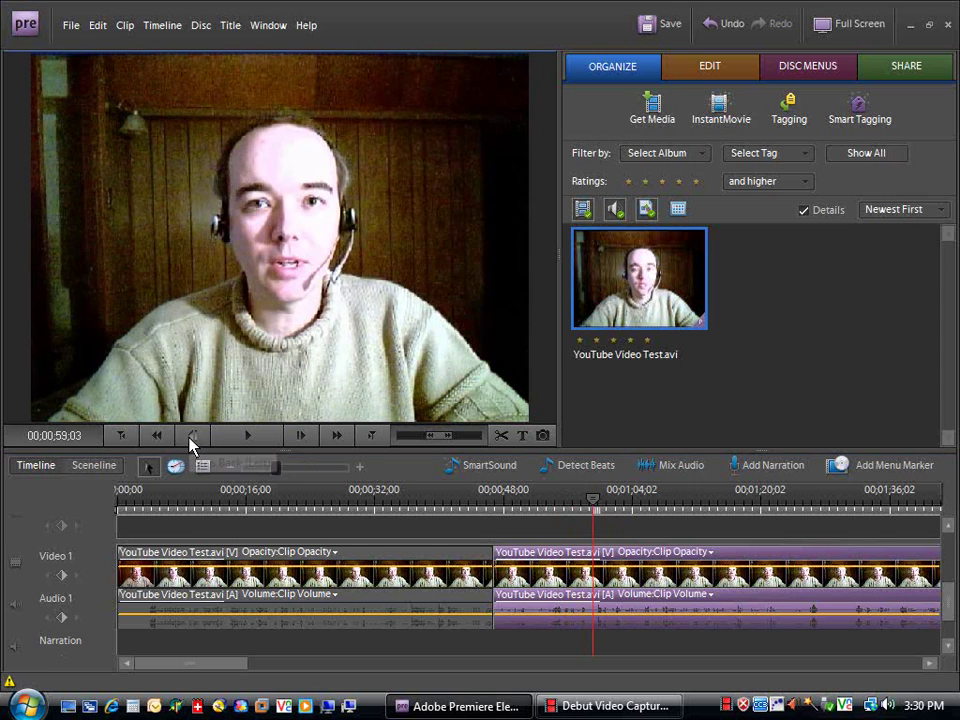
click(191, 437)
click(191, 437)
click(191, 437)
click(191, 437)
click(191, 437)
Step forward to 00;00;59;20 and make the second cut there
click(293, 439)
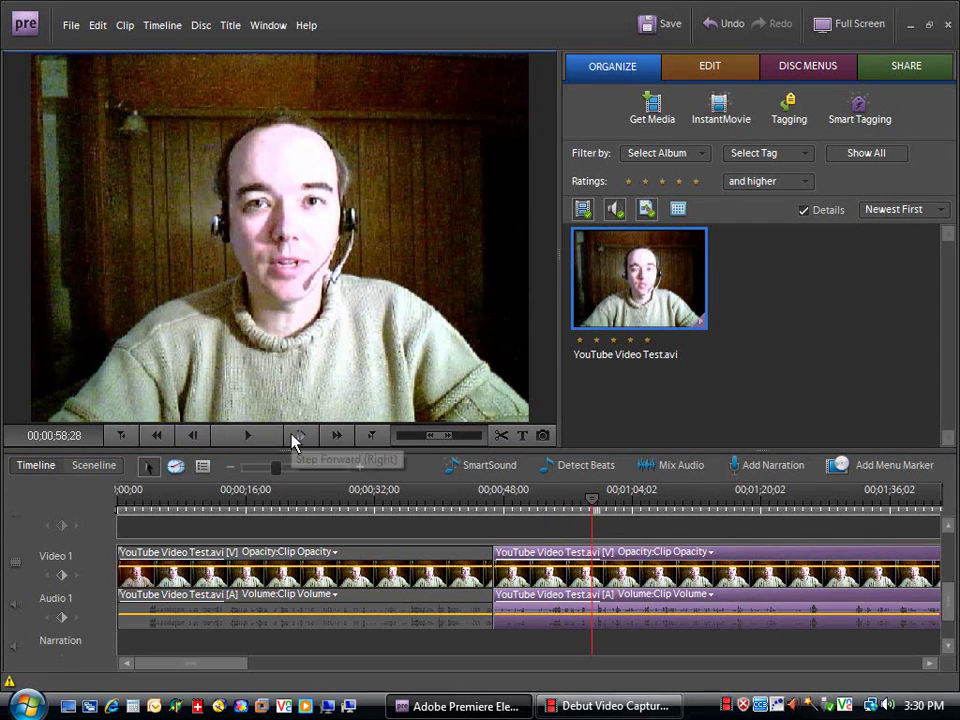
click(295, 440)
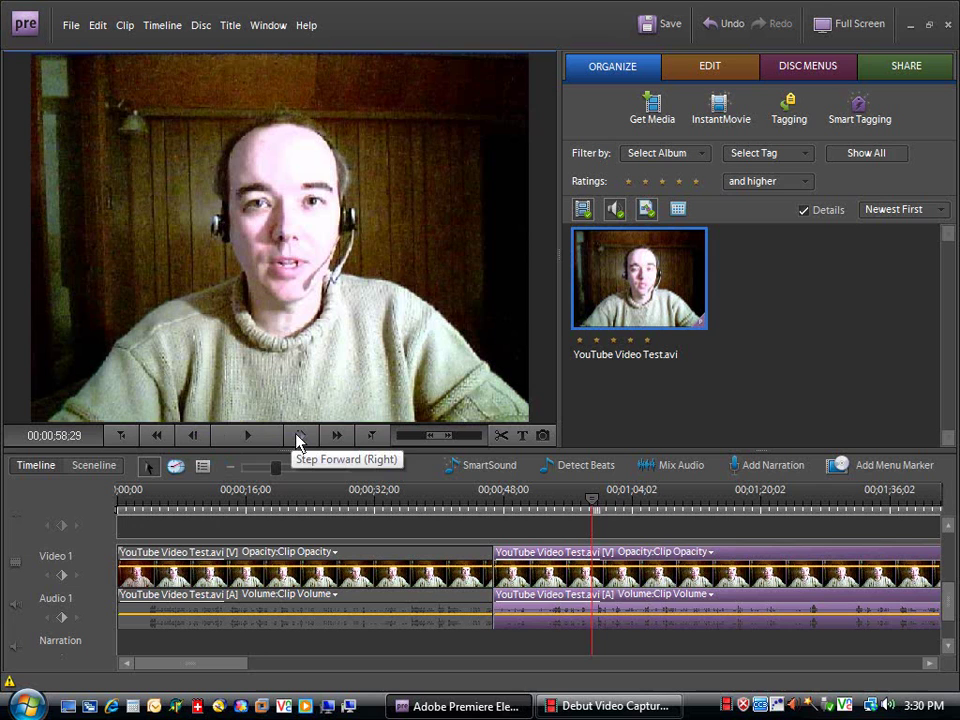
double_click(296, 440)
double_click(296, 440)
click(296, 440)
double_click(296, 440)
double_click(296, 440)
click(296, 440)
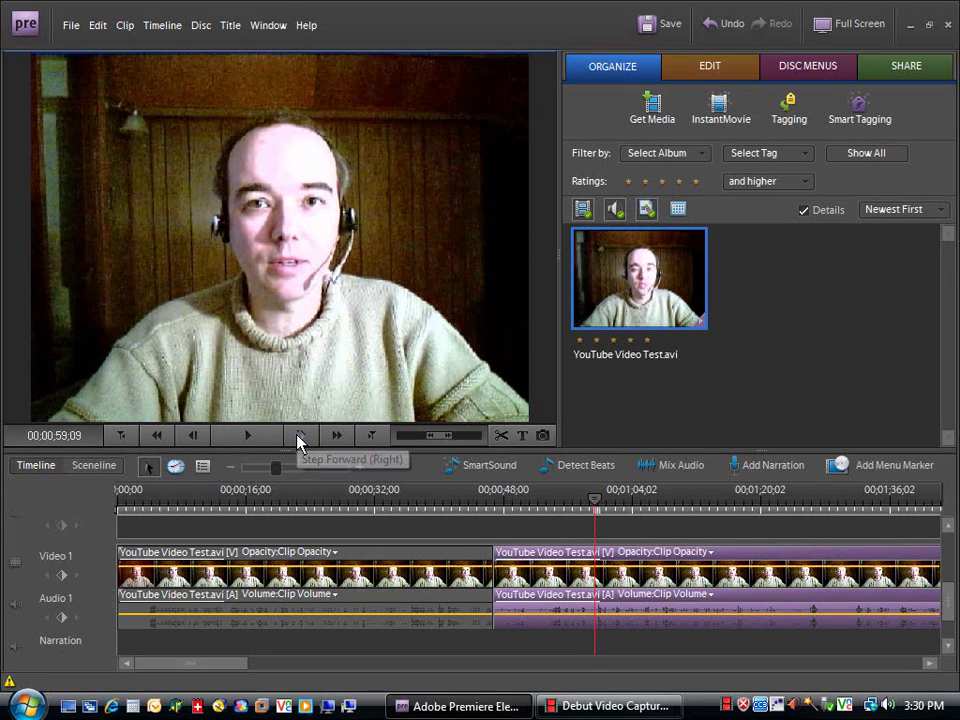
double_click(298, 440)
click(298, 440)
double_click(298, 440)
click(298, 440)
double_click(298, 440)
double_click(298, 440)
click(298, 440)
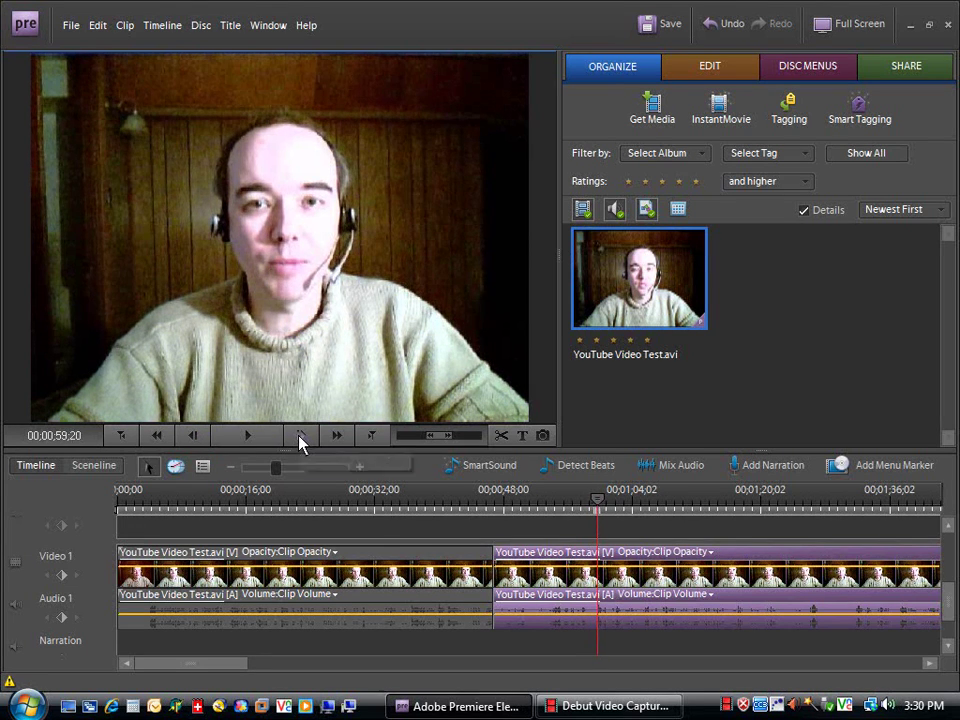
click(501, 440)
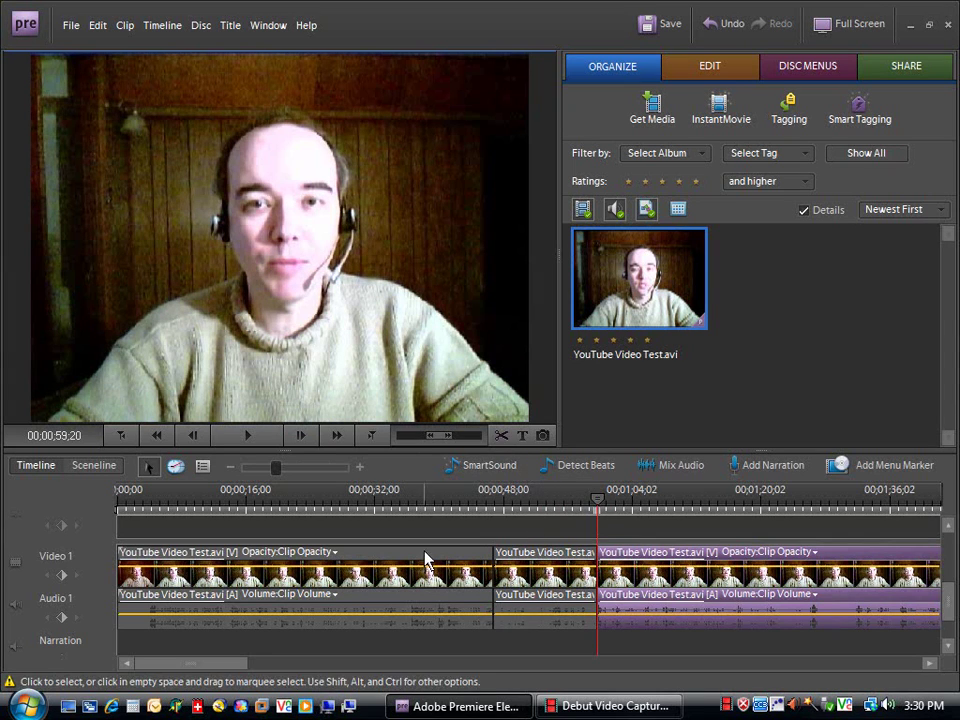
Delete the short middle clip between the two cuts and check the result in Sceneline
click(94, 466)
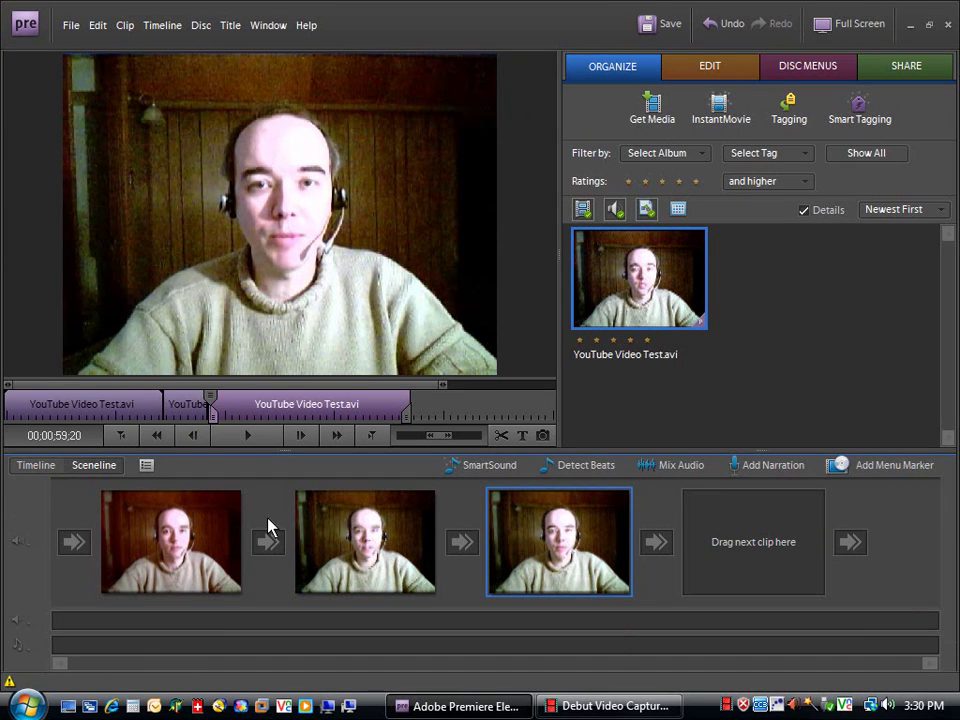
click(35, 467)
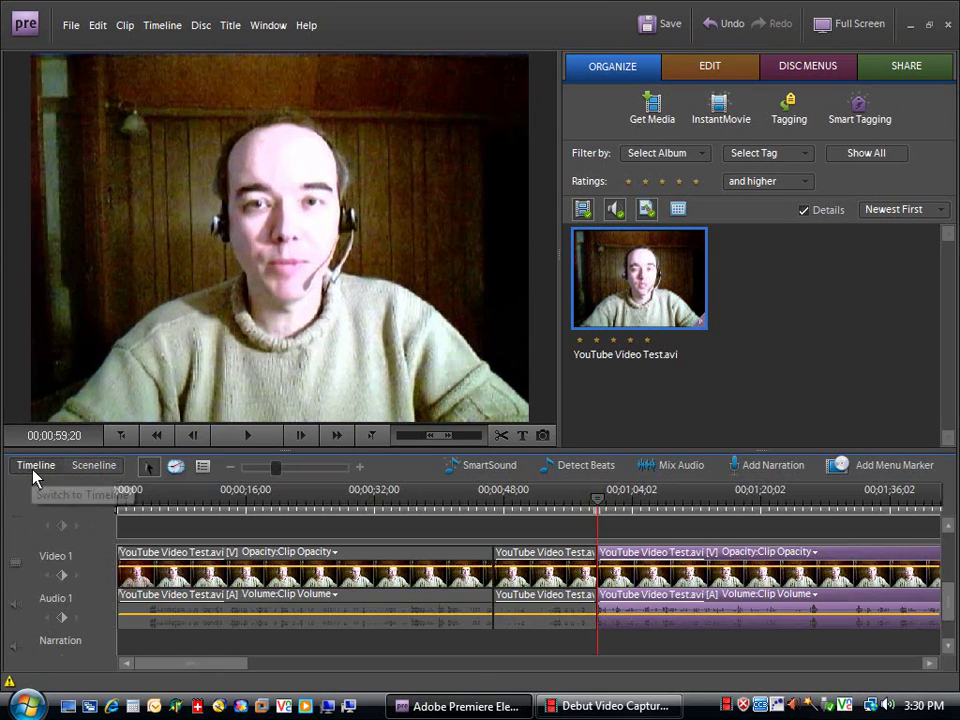
click(540, 561)
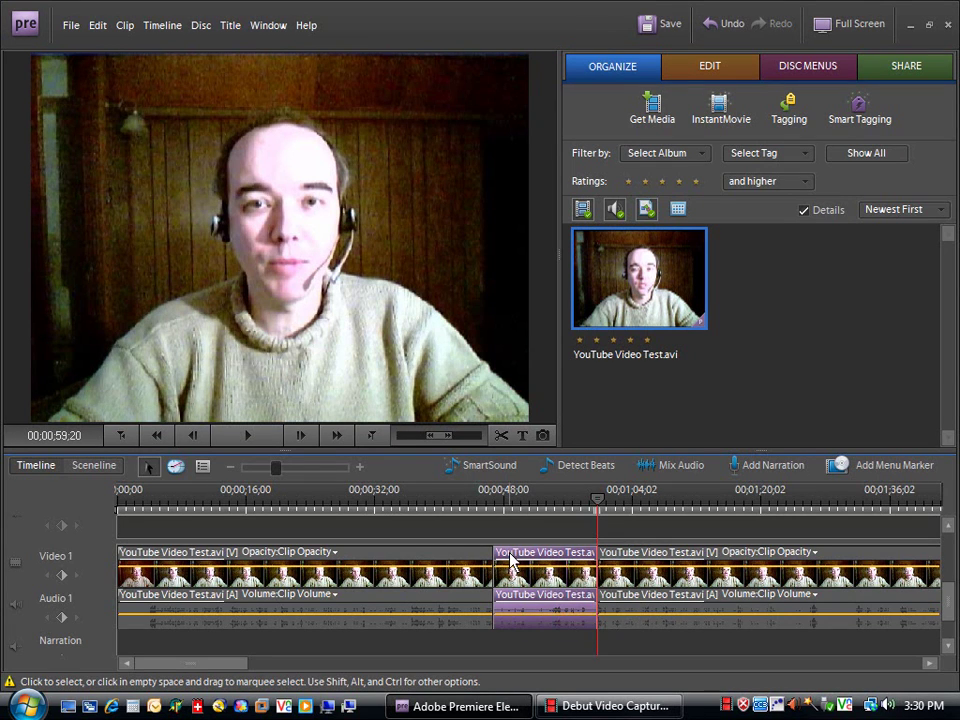
key(Delete)
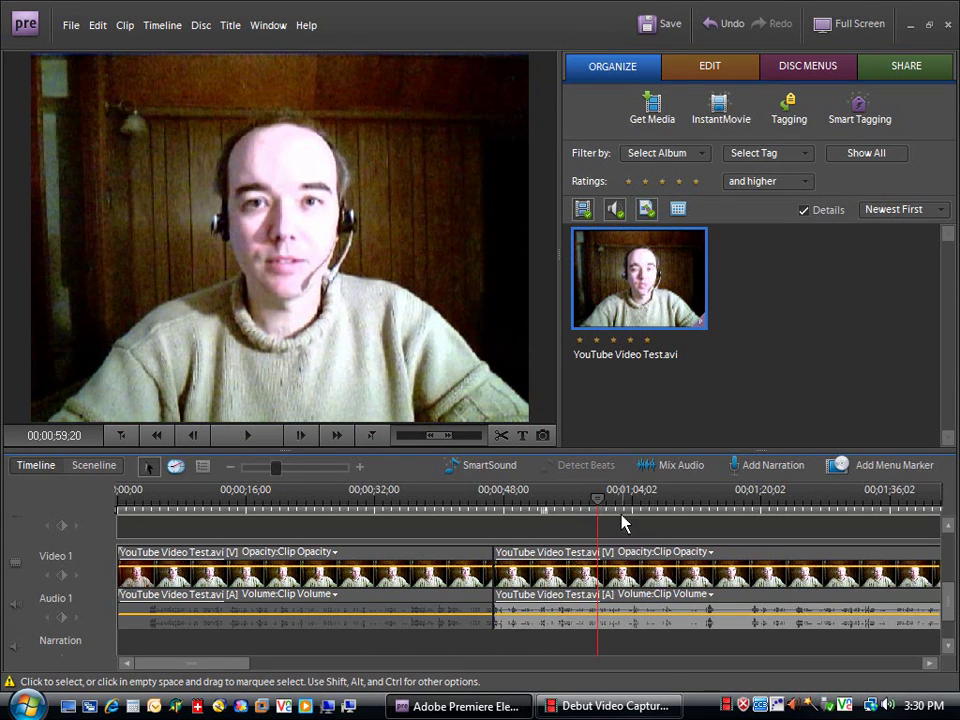
click(92, 466)
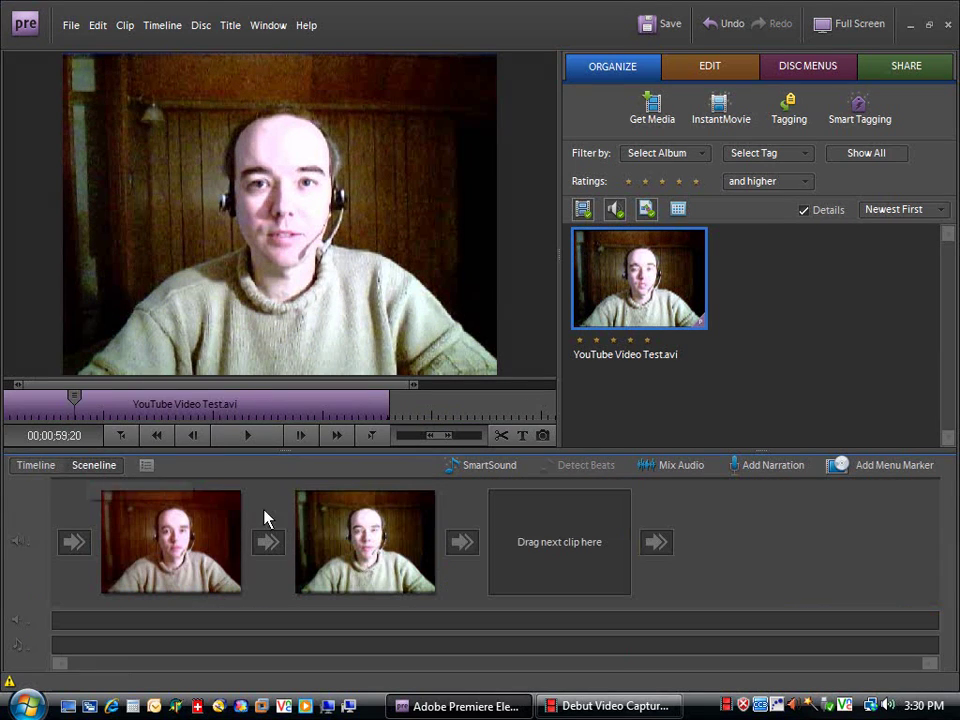
Return to the Timeline view and show the Get Media device list
click(30, 468)
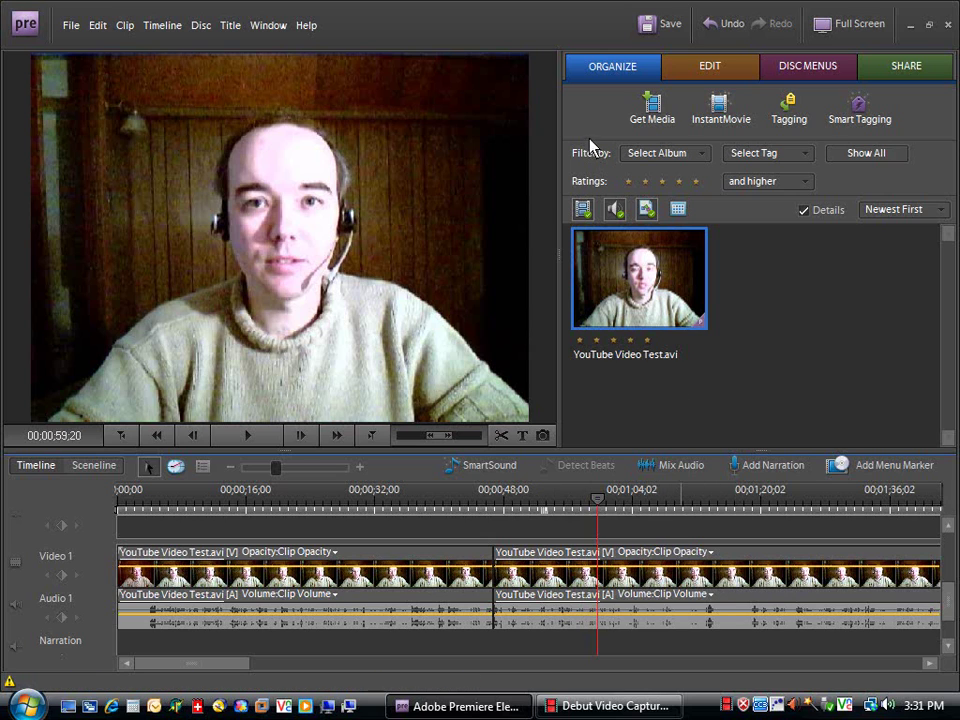
click(665, 103)
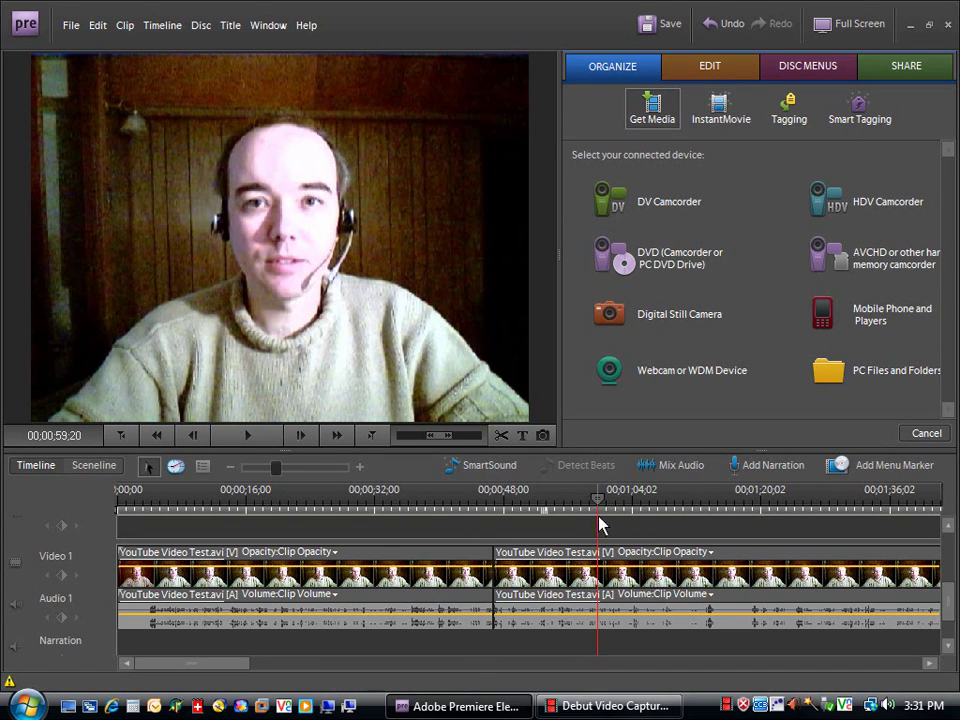
Show the video transitions and play across the cut from 00;00;45;26
click(703, 66)
click(822, 120)
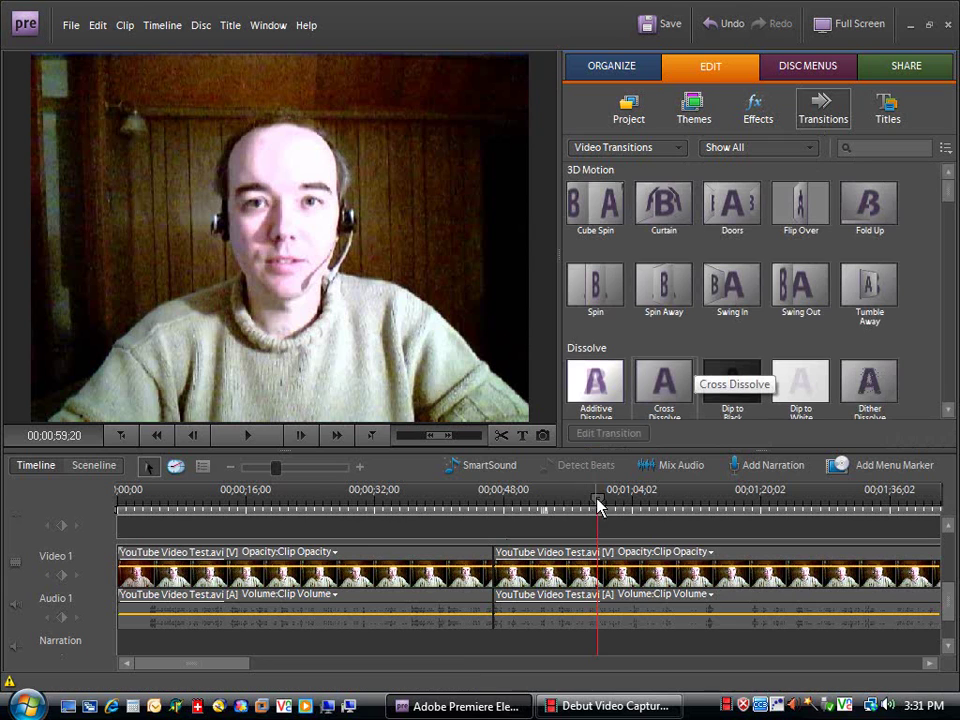
drag(597, 498, 487, 512)
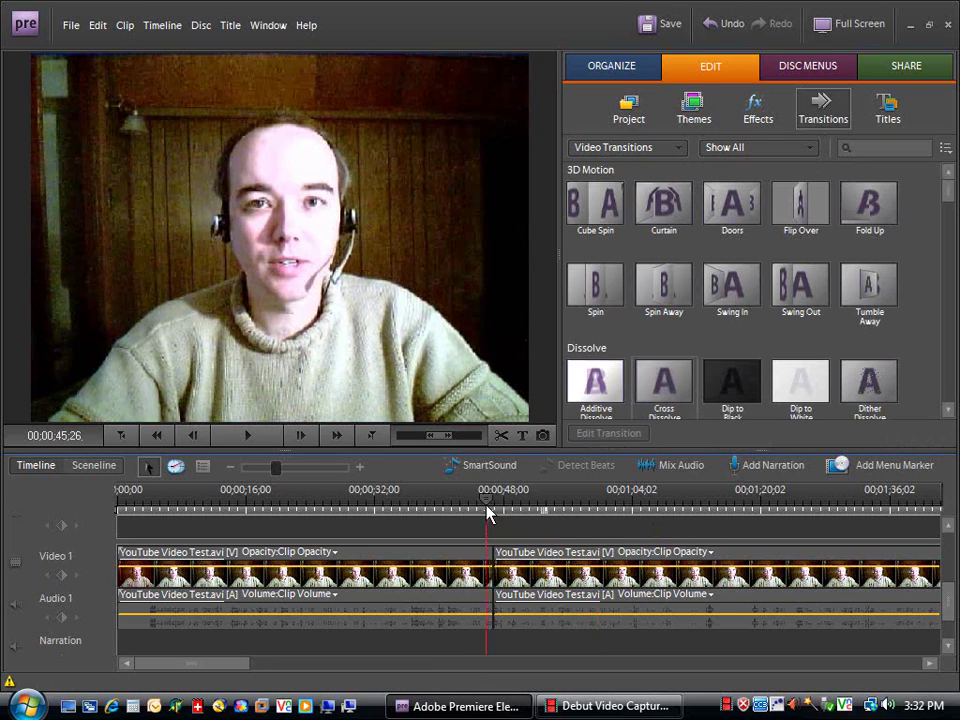
click(247, 435)
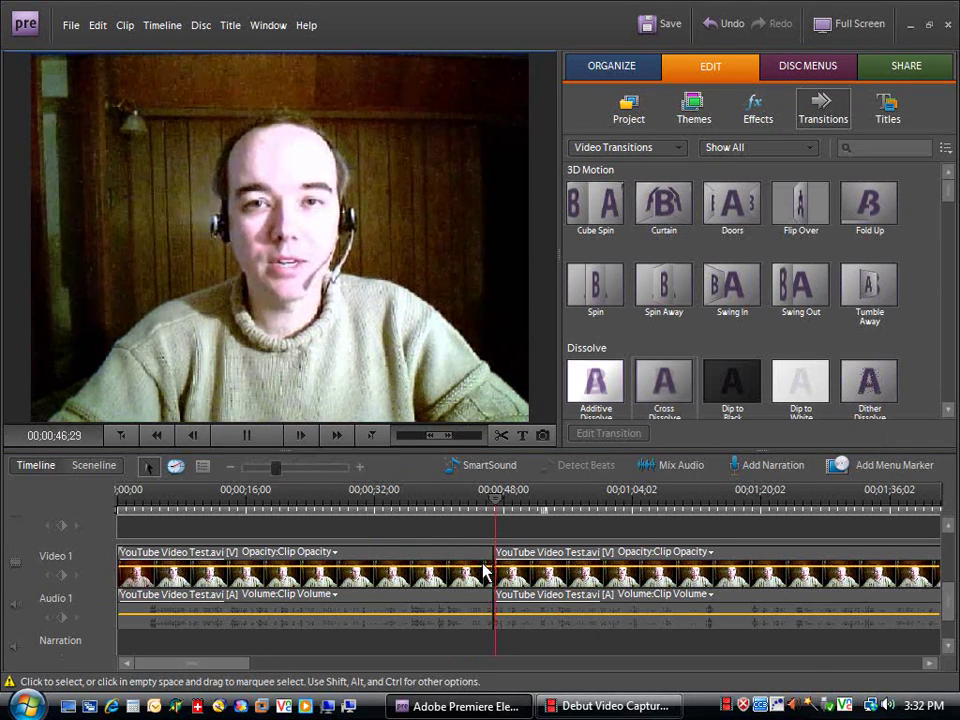
click(249, 438)
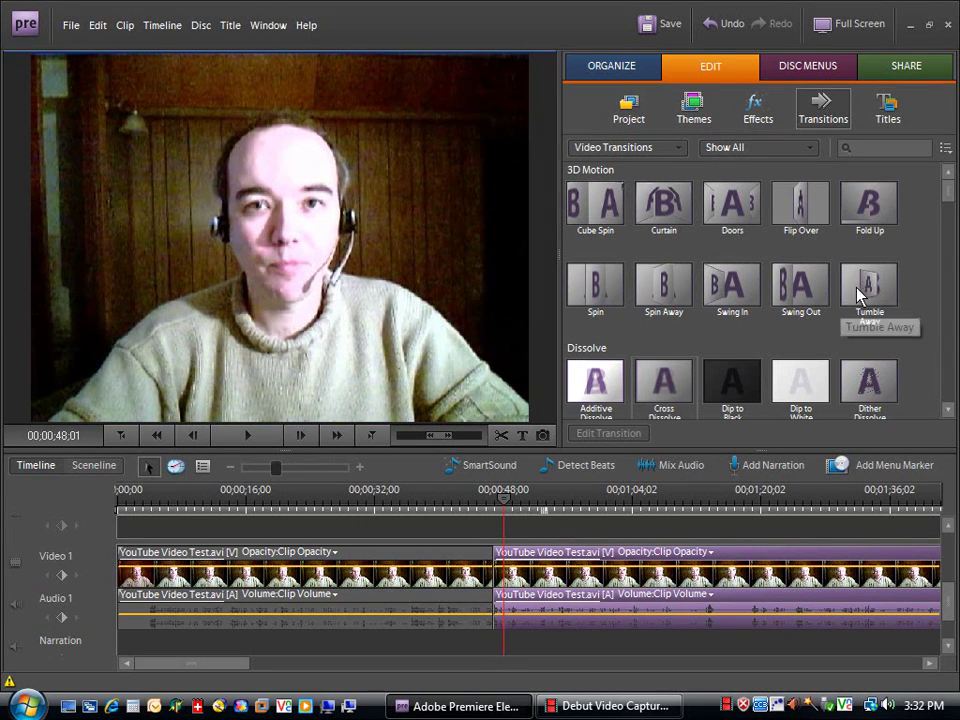
Place a Cross Dissolve transition on the cut between the two clips
scroll(948, 200, down, 1)
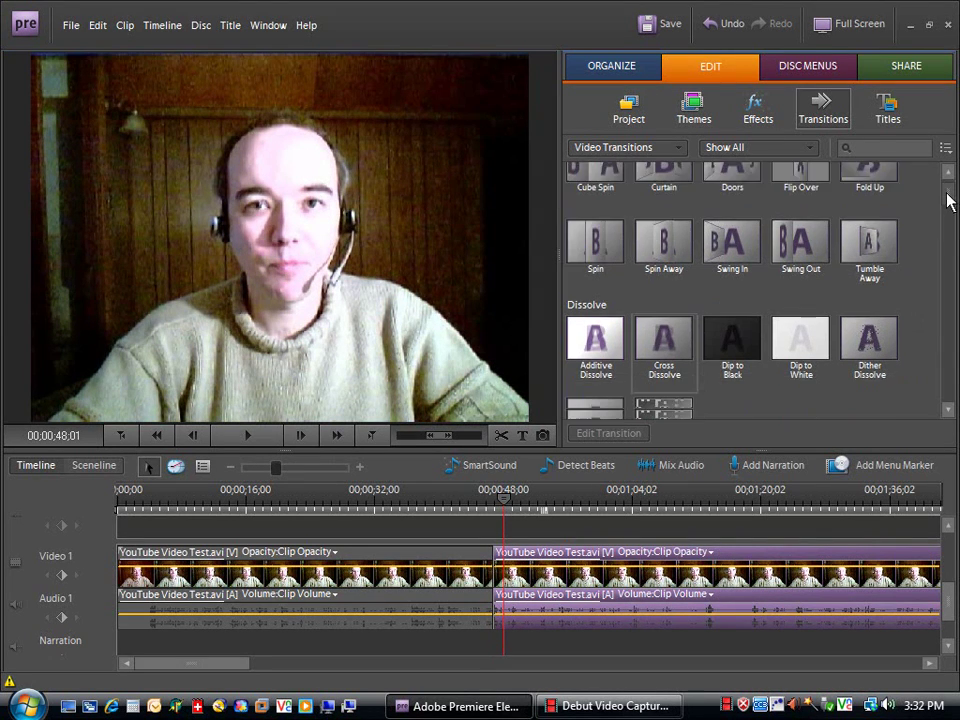
scroll(948, 200, down, 1)
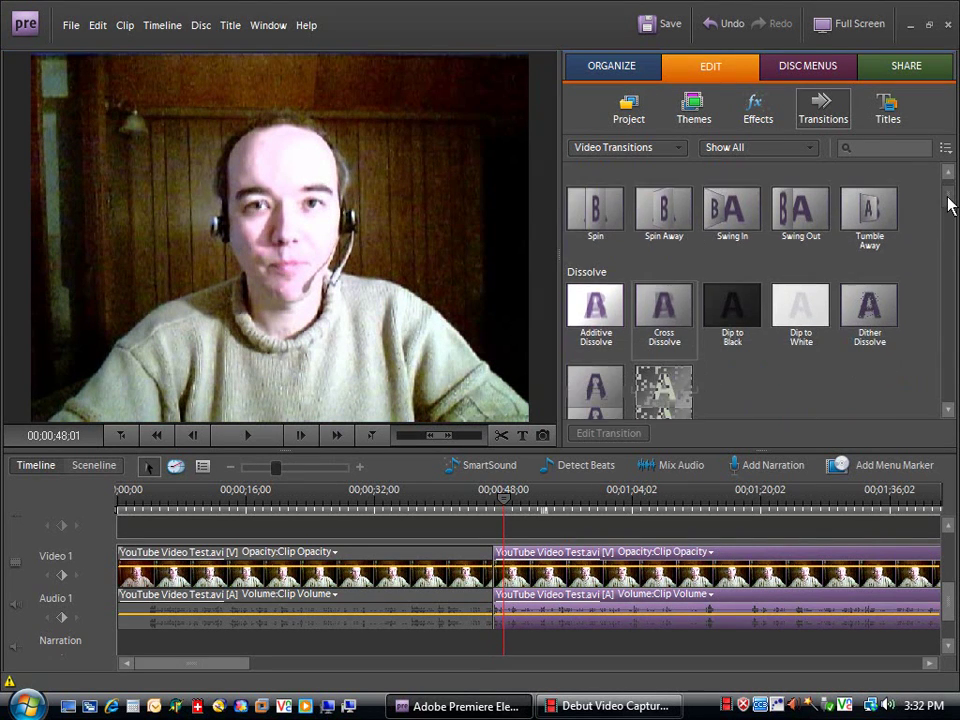
scroll(948, 204, down, 1)
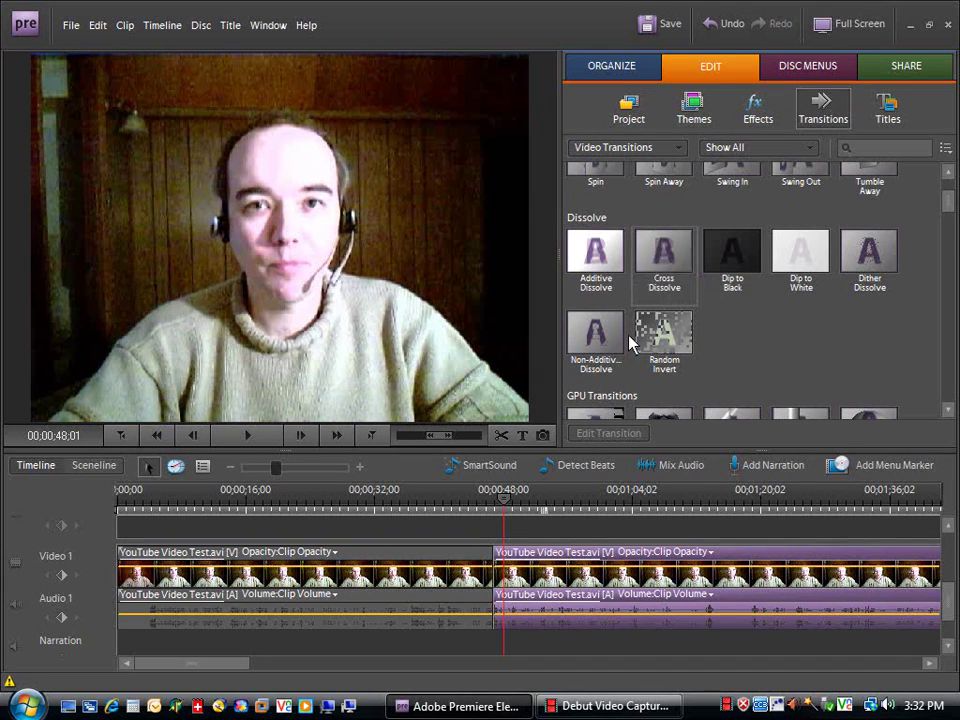
mouse_move(664, 258)
mouse_down()
mouse_move(387, 398)
mouse_move(497, 563)
mouse_up()
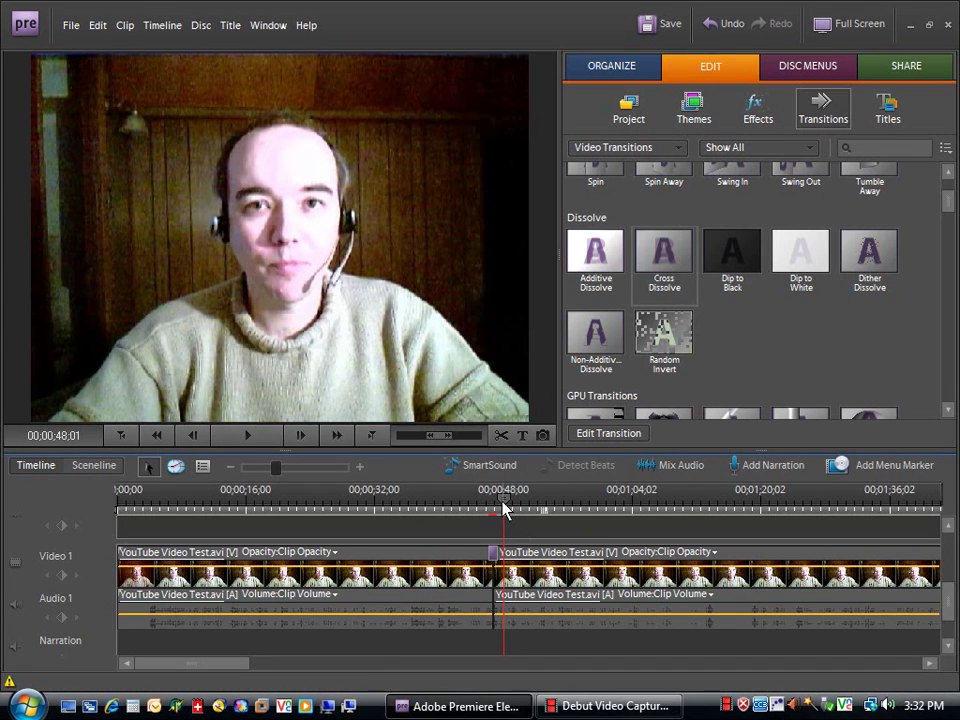
drag(504, 509, 477, 510)
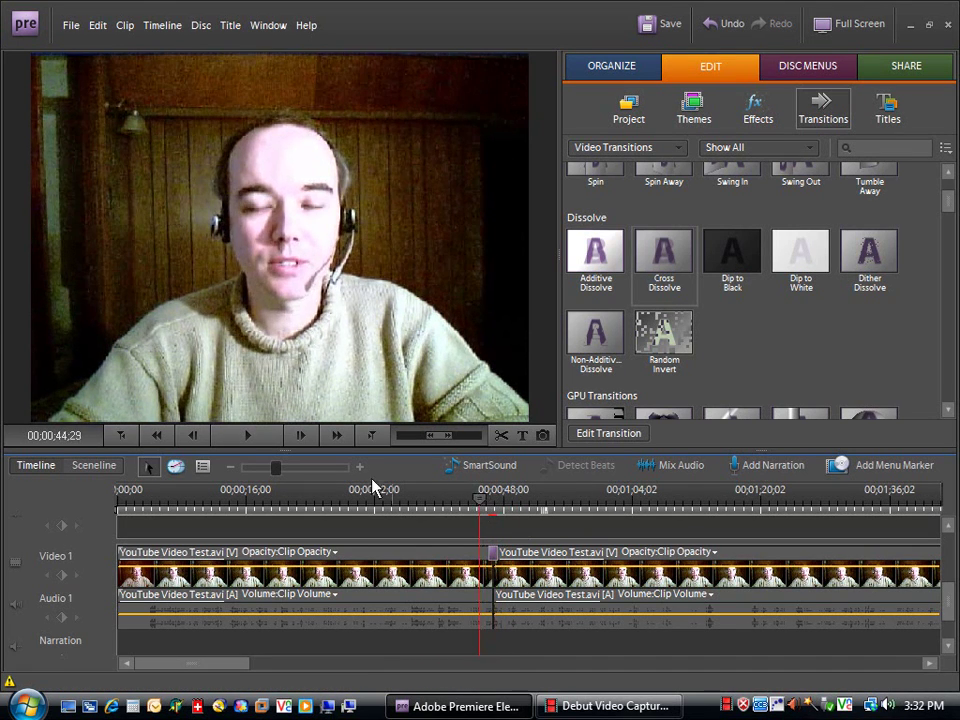
Preview the dissolve and scroll the transitions list down to GPU Transitions
click(245, 440)
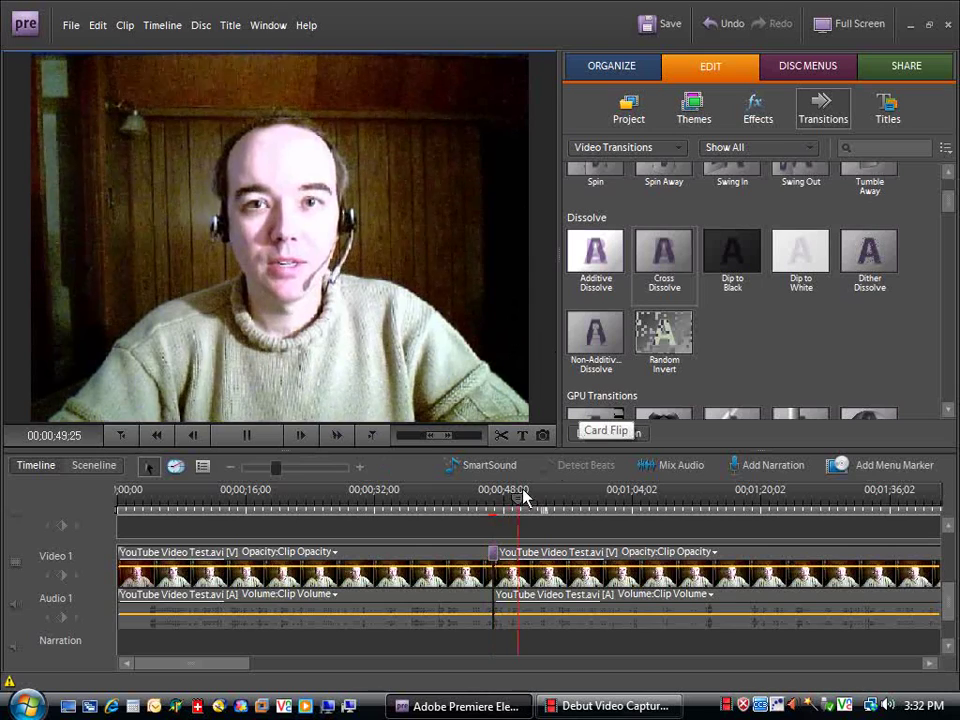
click(250, 441)
click(947, 411)
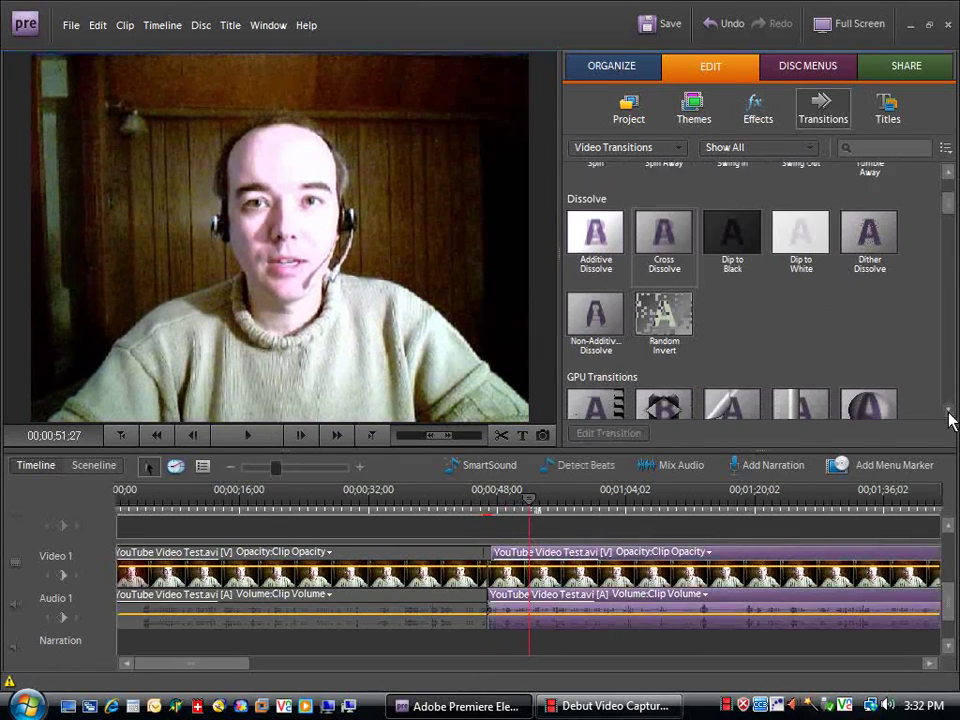
click(947, 411)
click(947, 411)
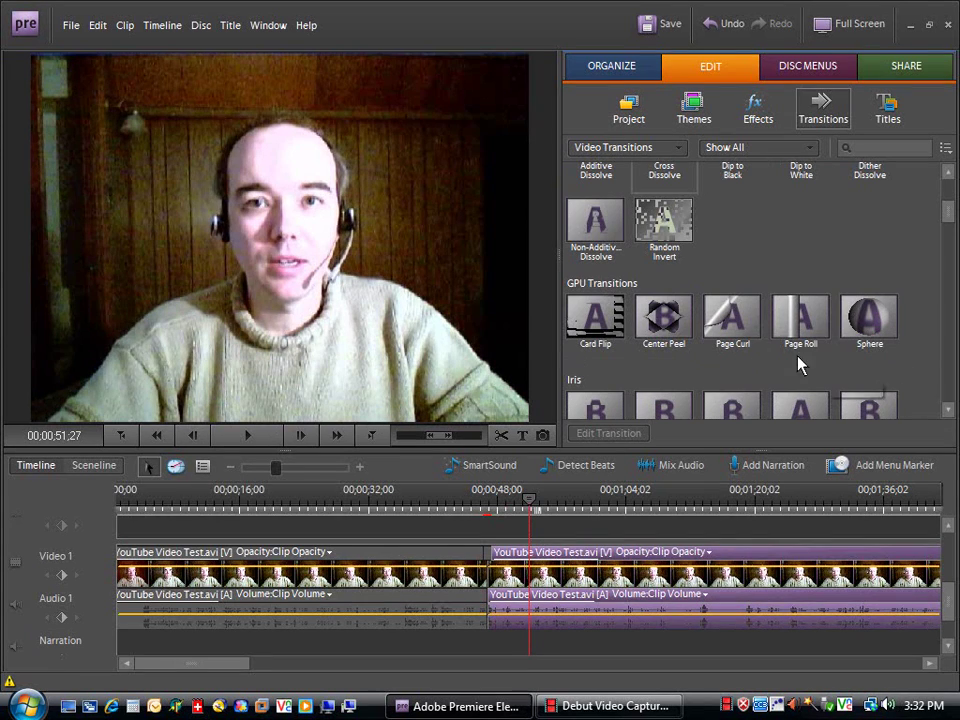
Apply Page Roll to the cut and play it back from just before the transition
click(782, 326)
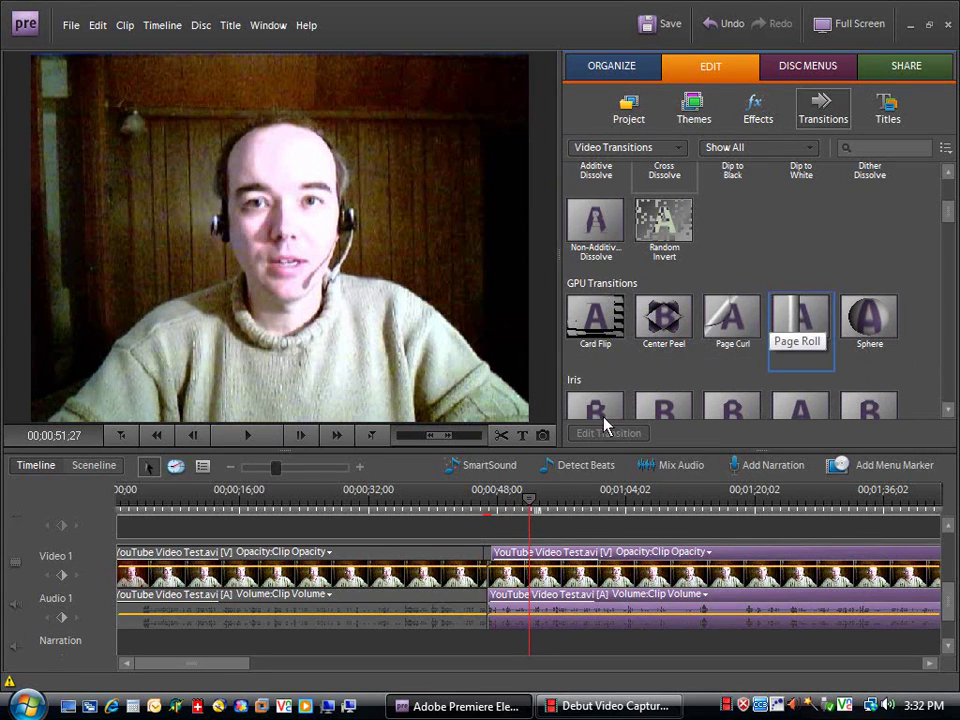
drag(605, 425, 489, 558)
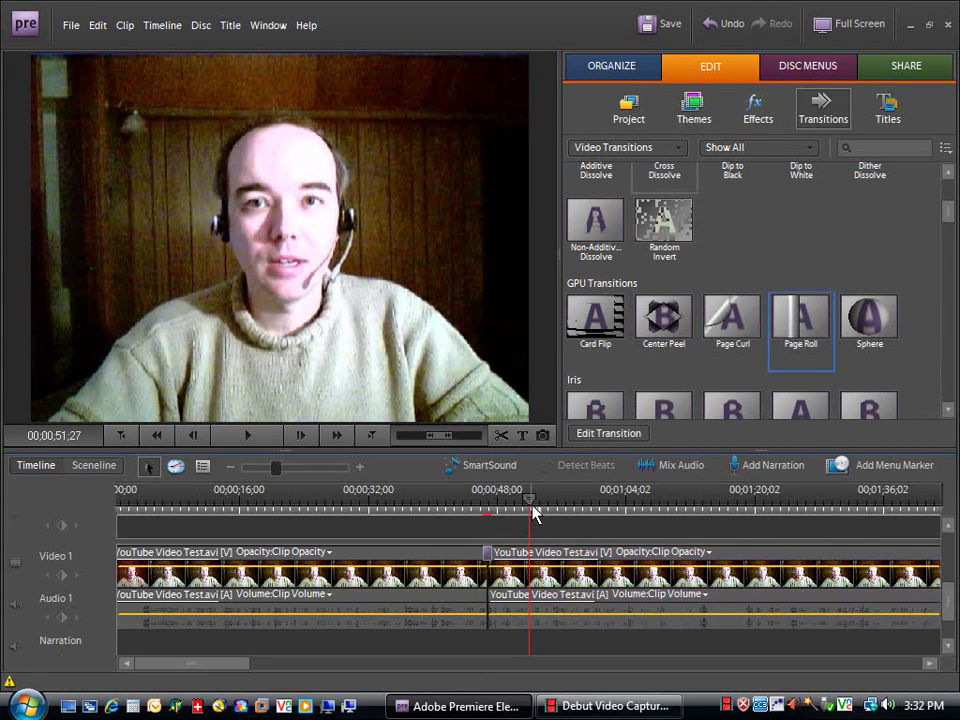
drag(525, 508, 471, 512)
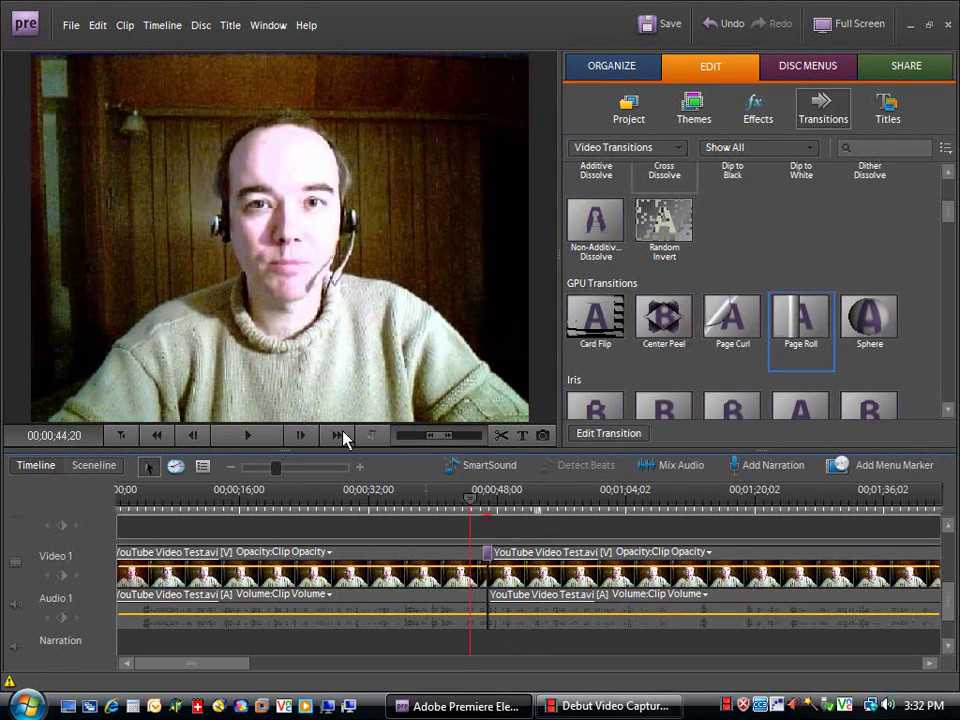
click(243, 438)
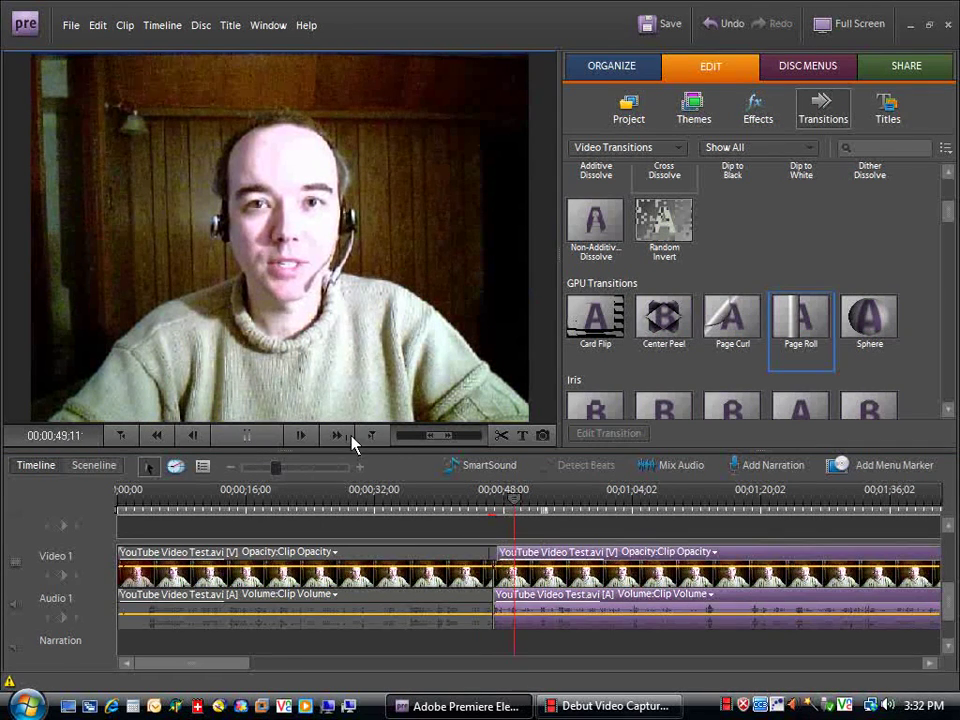
Stop playback and switch to the Sceneline to see the two webcam clips and their transition
key(space)
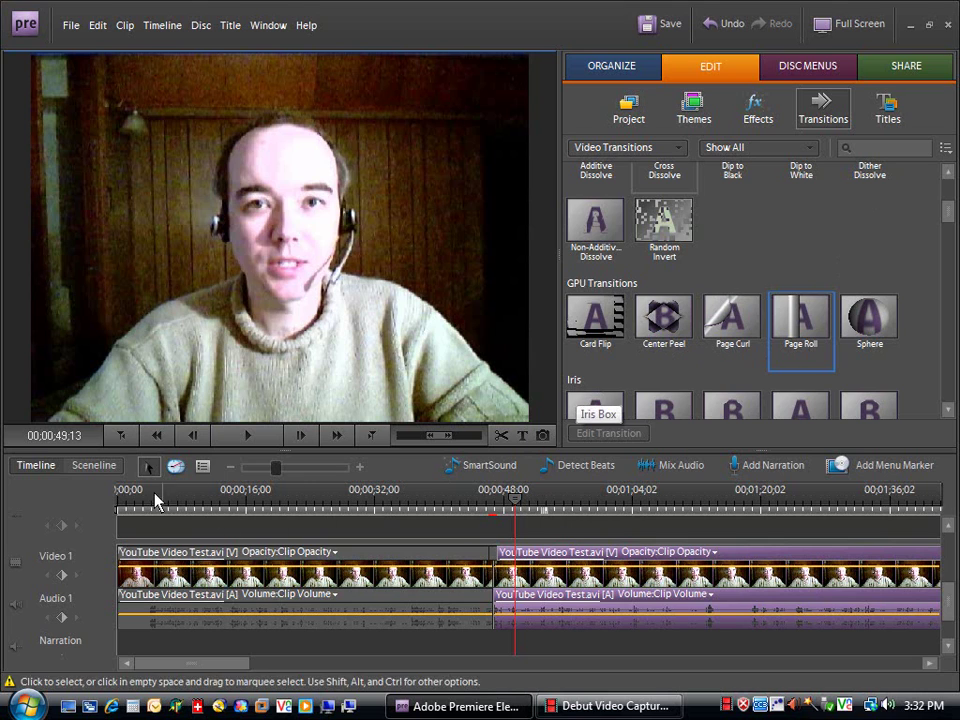
click(92, 466)
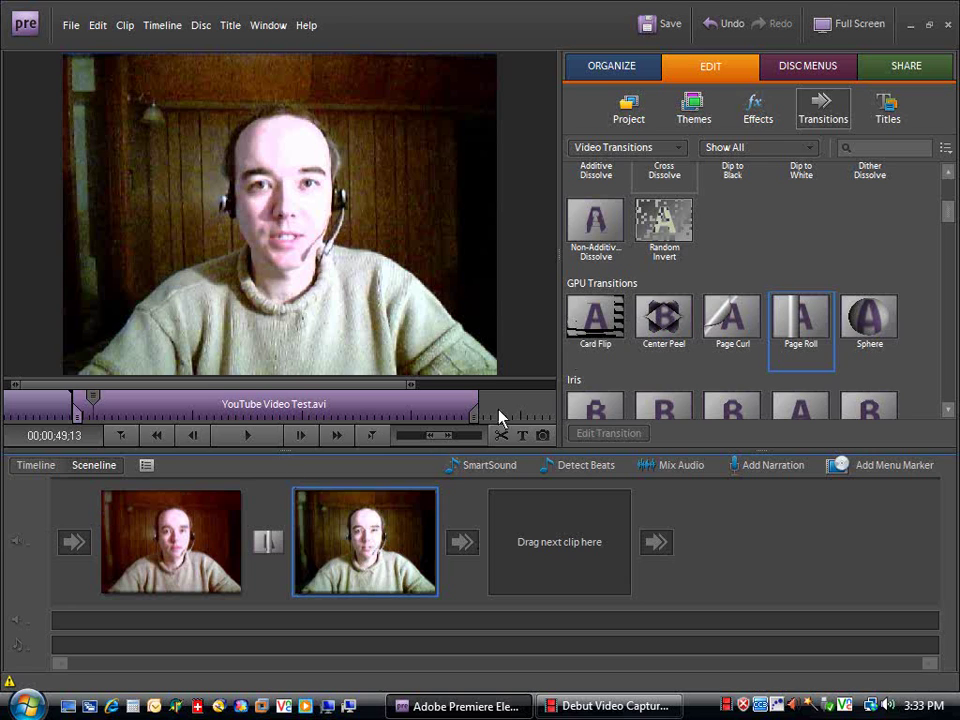
Share the movie online with YouTube as the destination, continuing to the sign-in panel
click(912, 68)
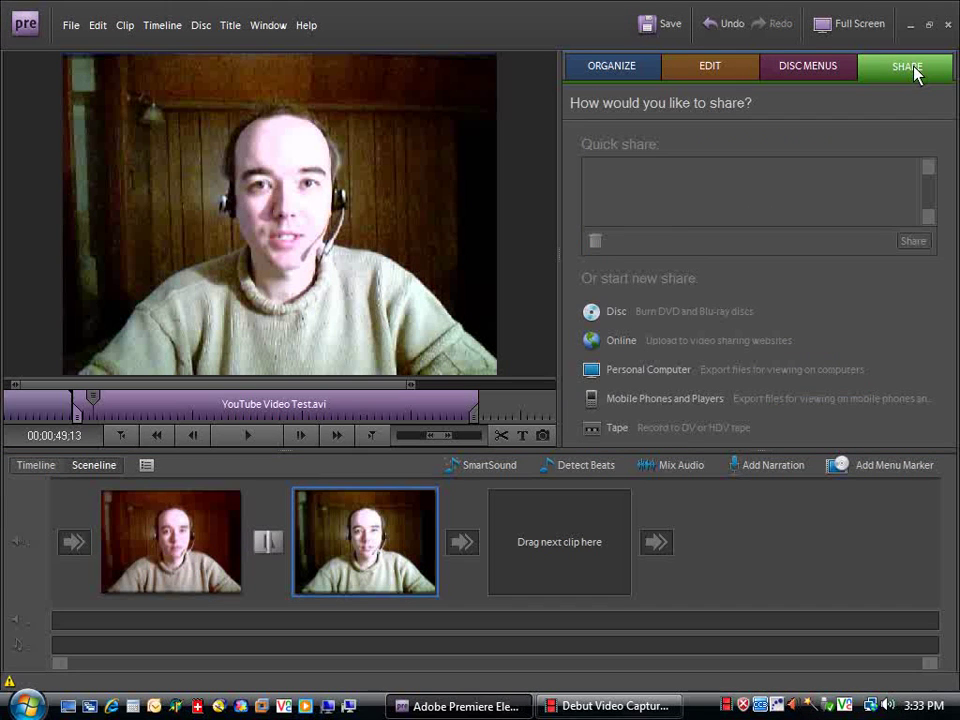
click(618, 346)
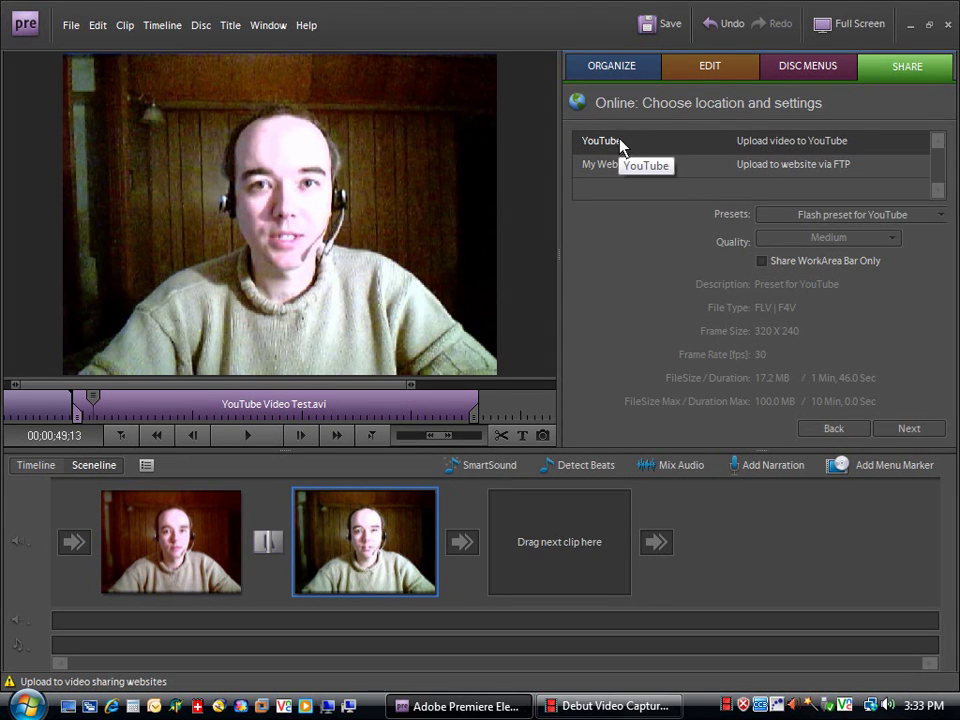
click(911, 437)
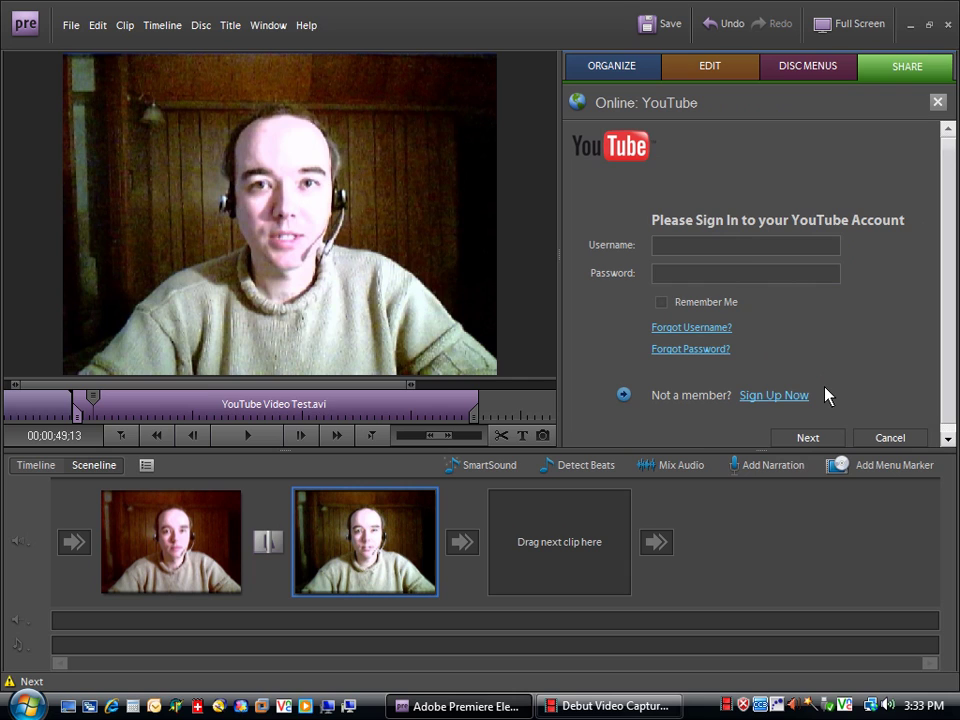